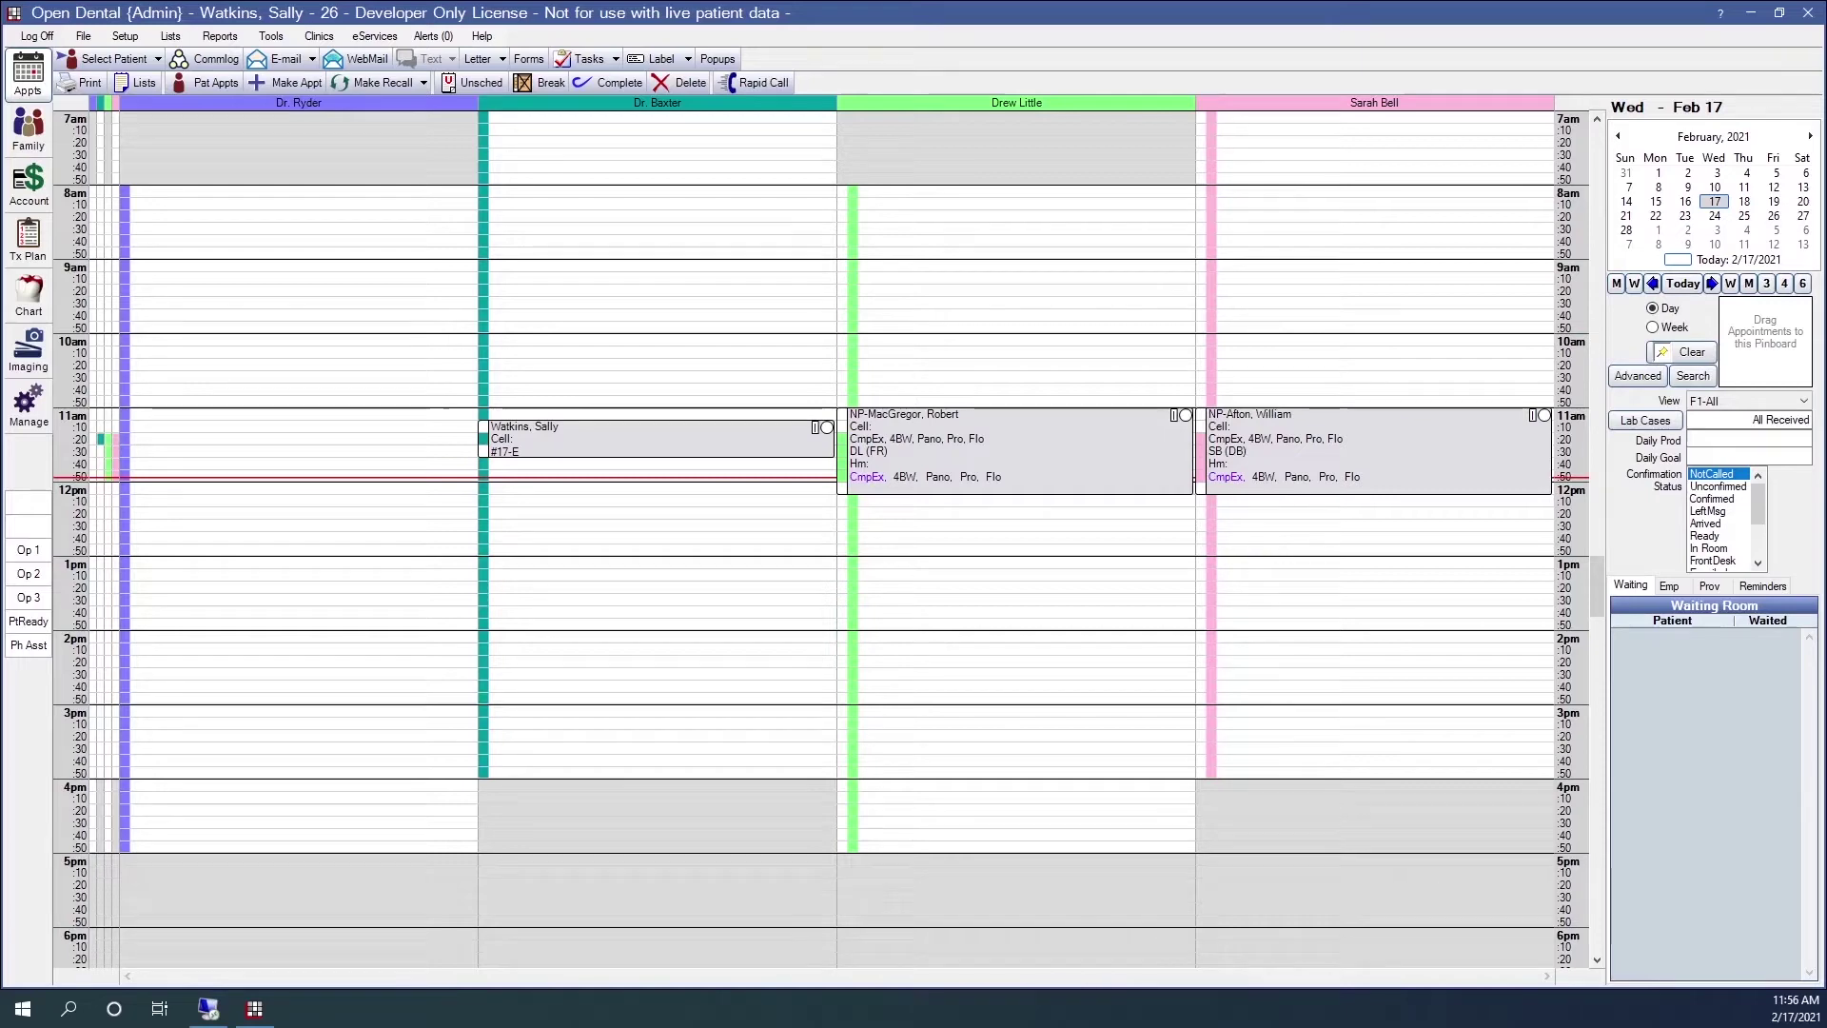
Select the 11am patient in the third schedule column and view their Account ledger.
left_click(1097, 489)
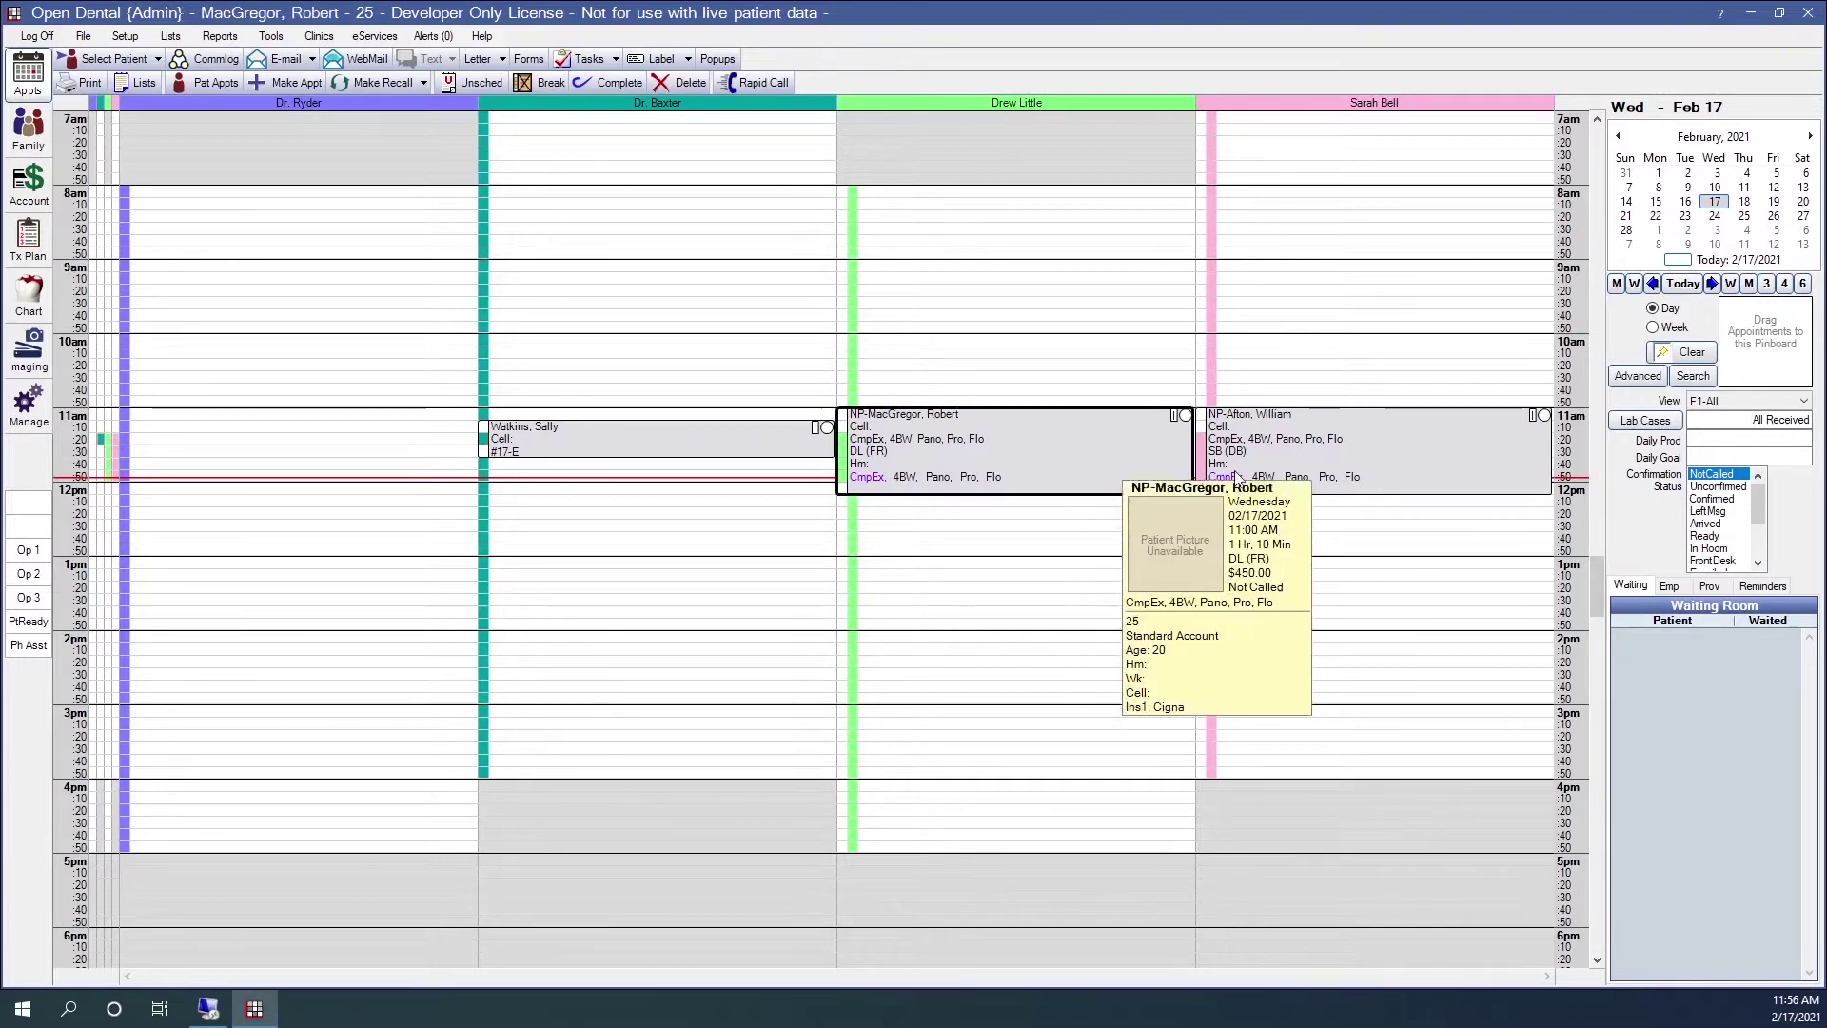
left_click(21, 200)
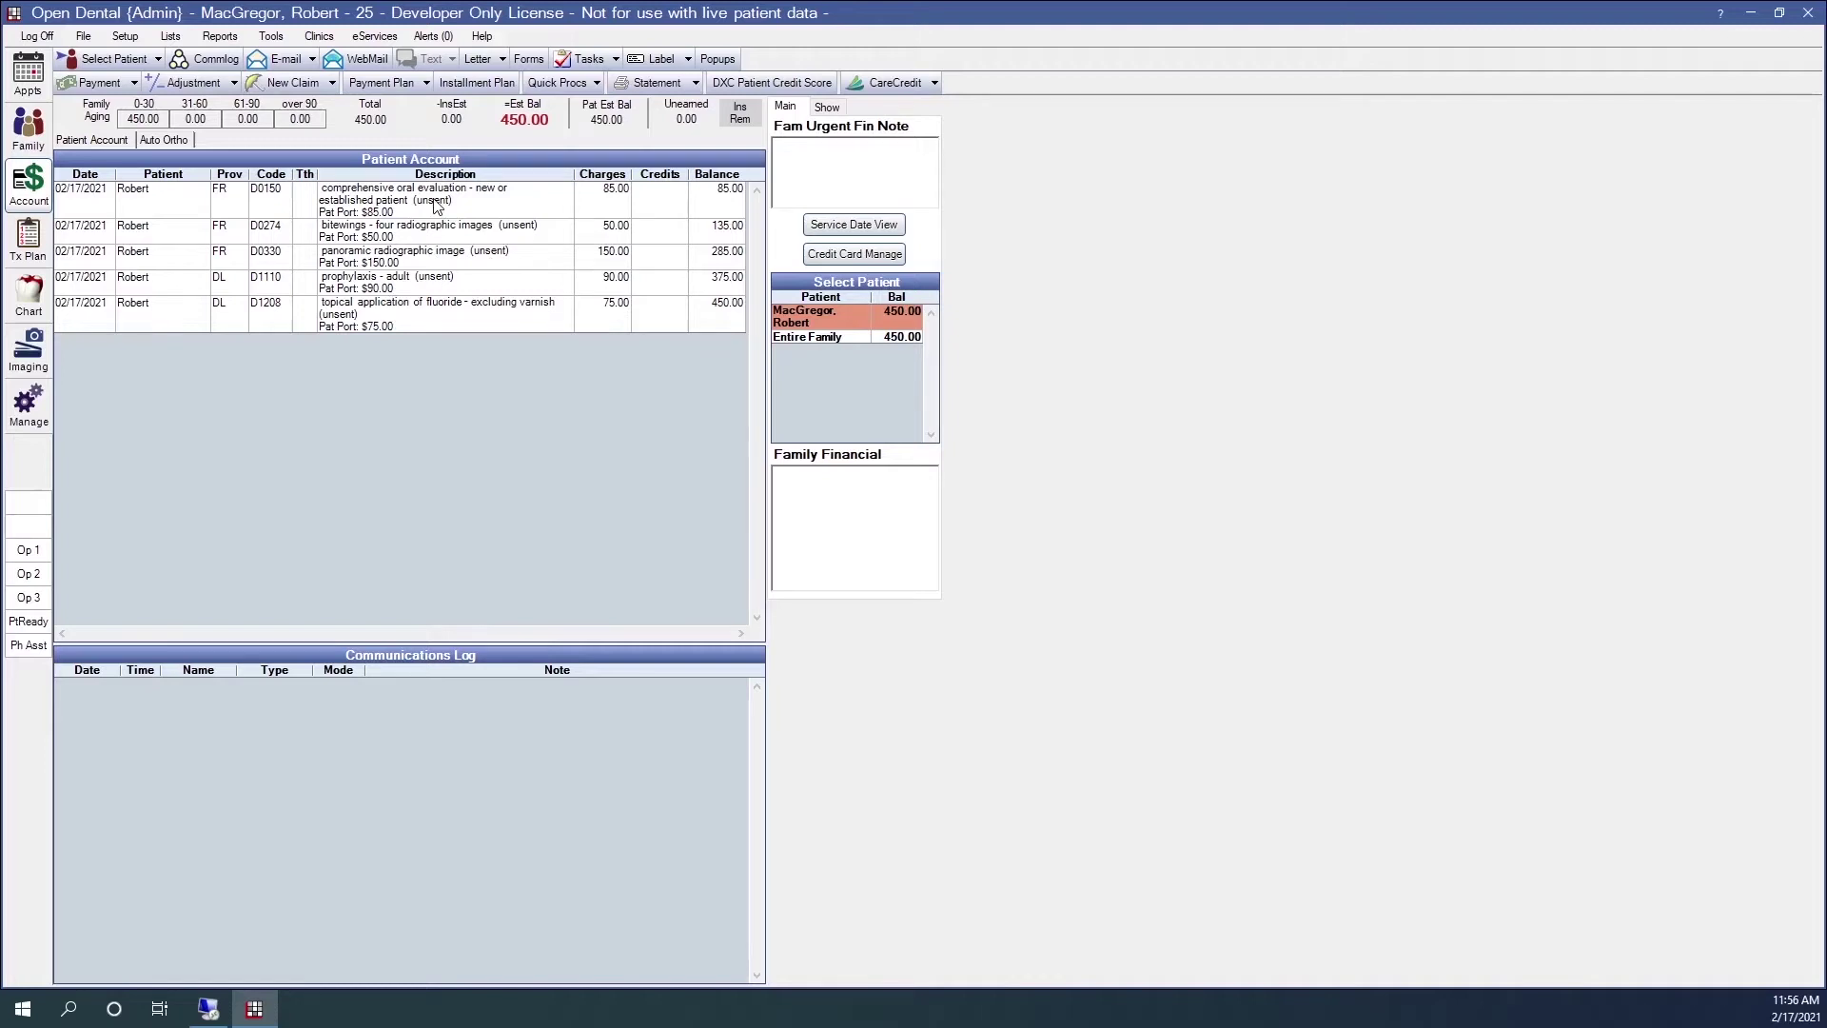
Select all five unsent 02/17/2021 procedures on the patient's ledger.
left_click_drag(435, 204, 419, 326)
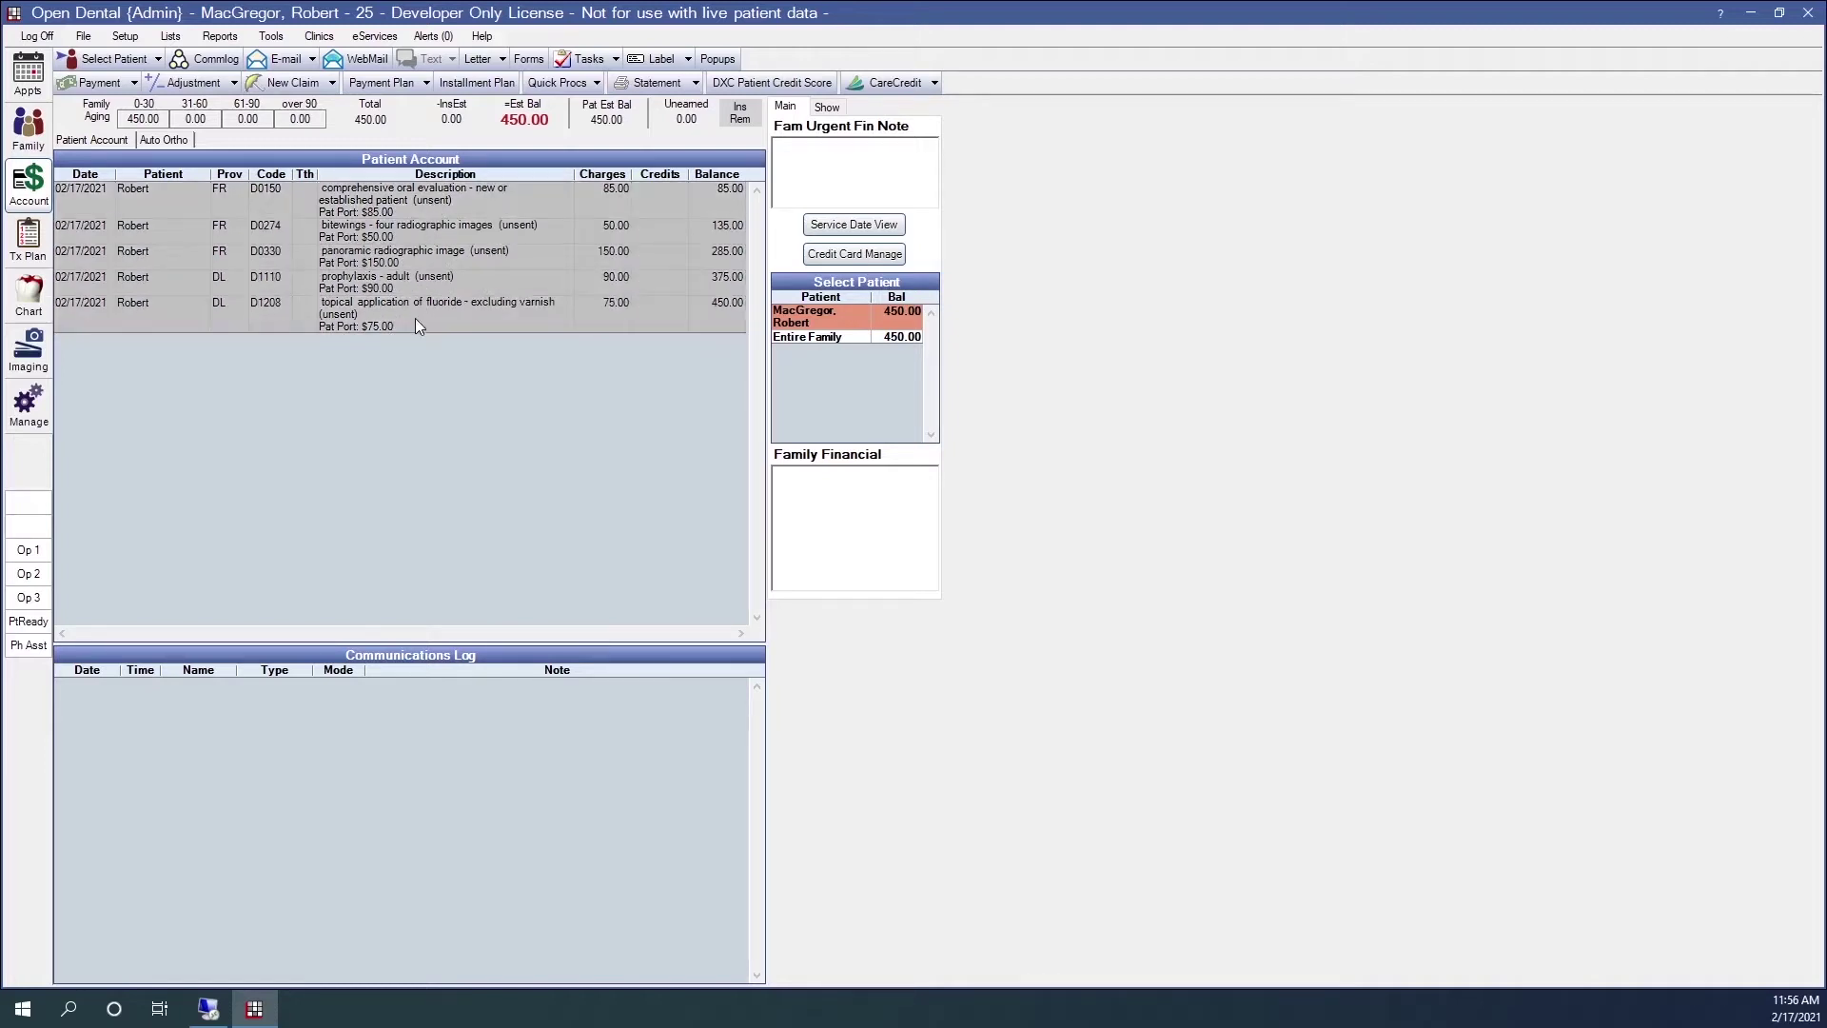
Show the New Claim type choices, then dismiss them without creating a claim.
left_click(333, 84)
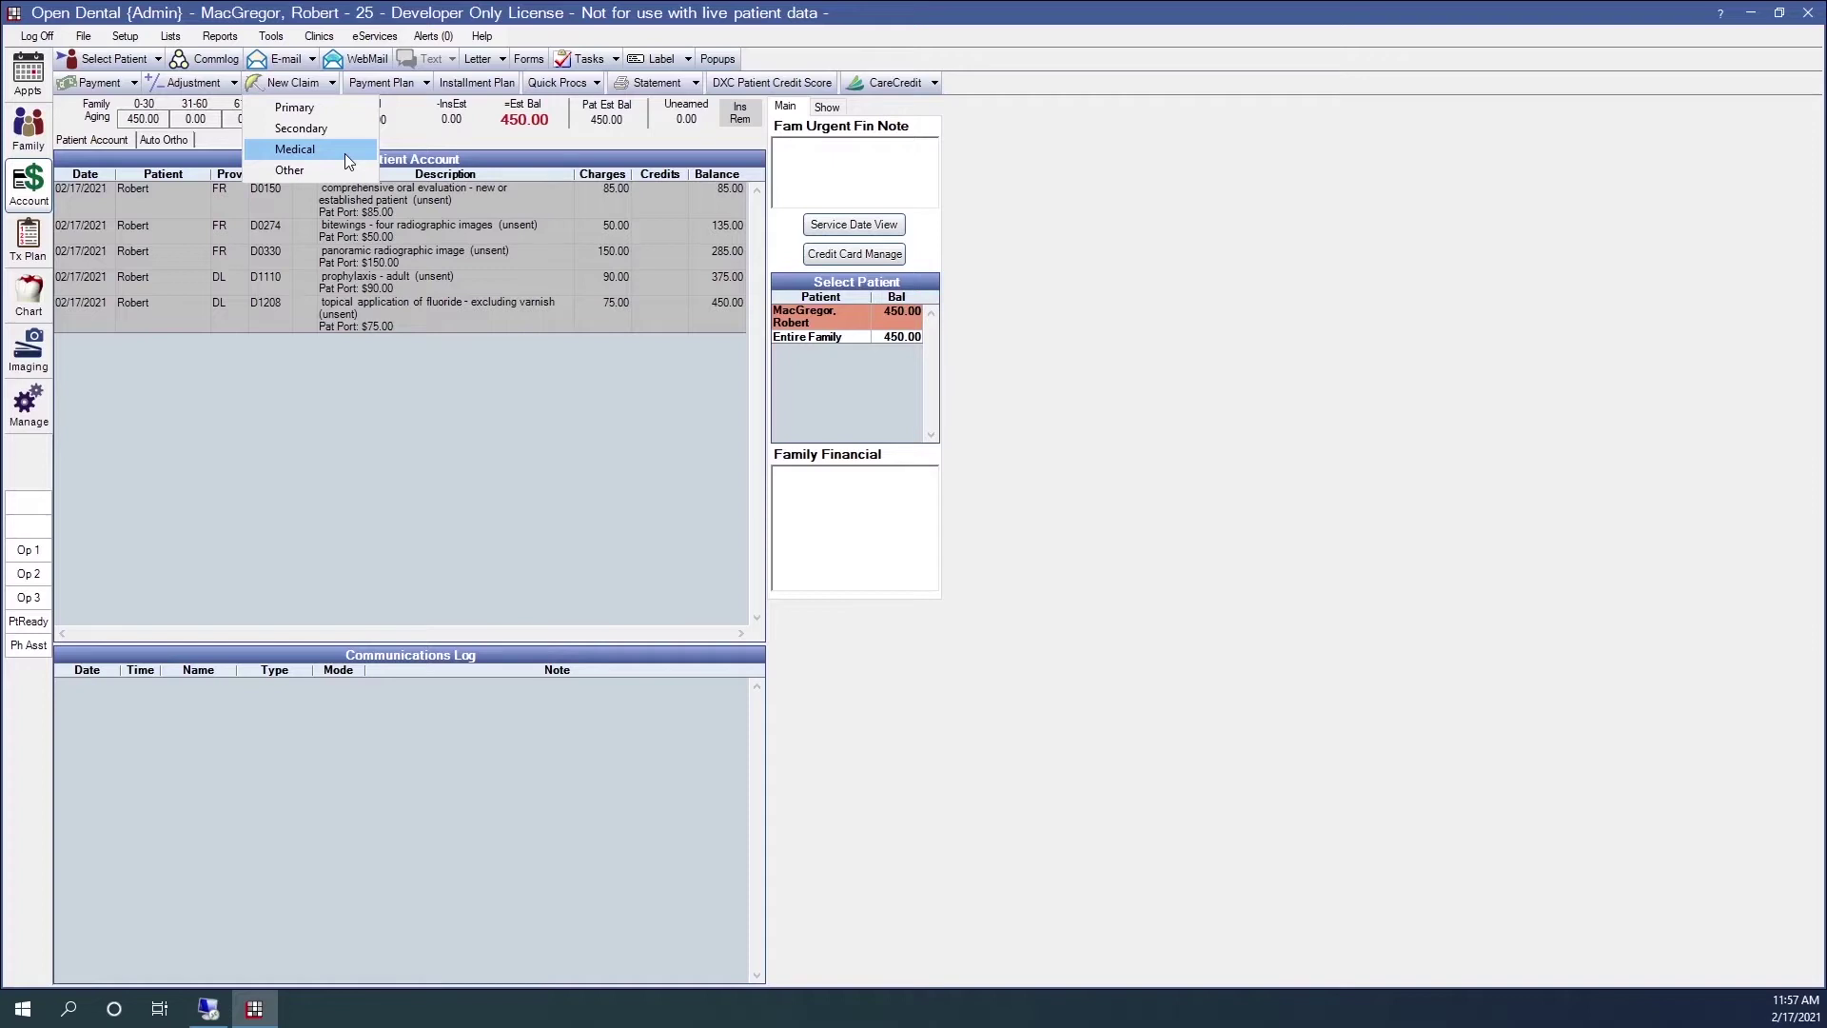
left_click(334, 447)
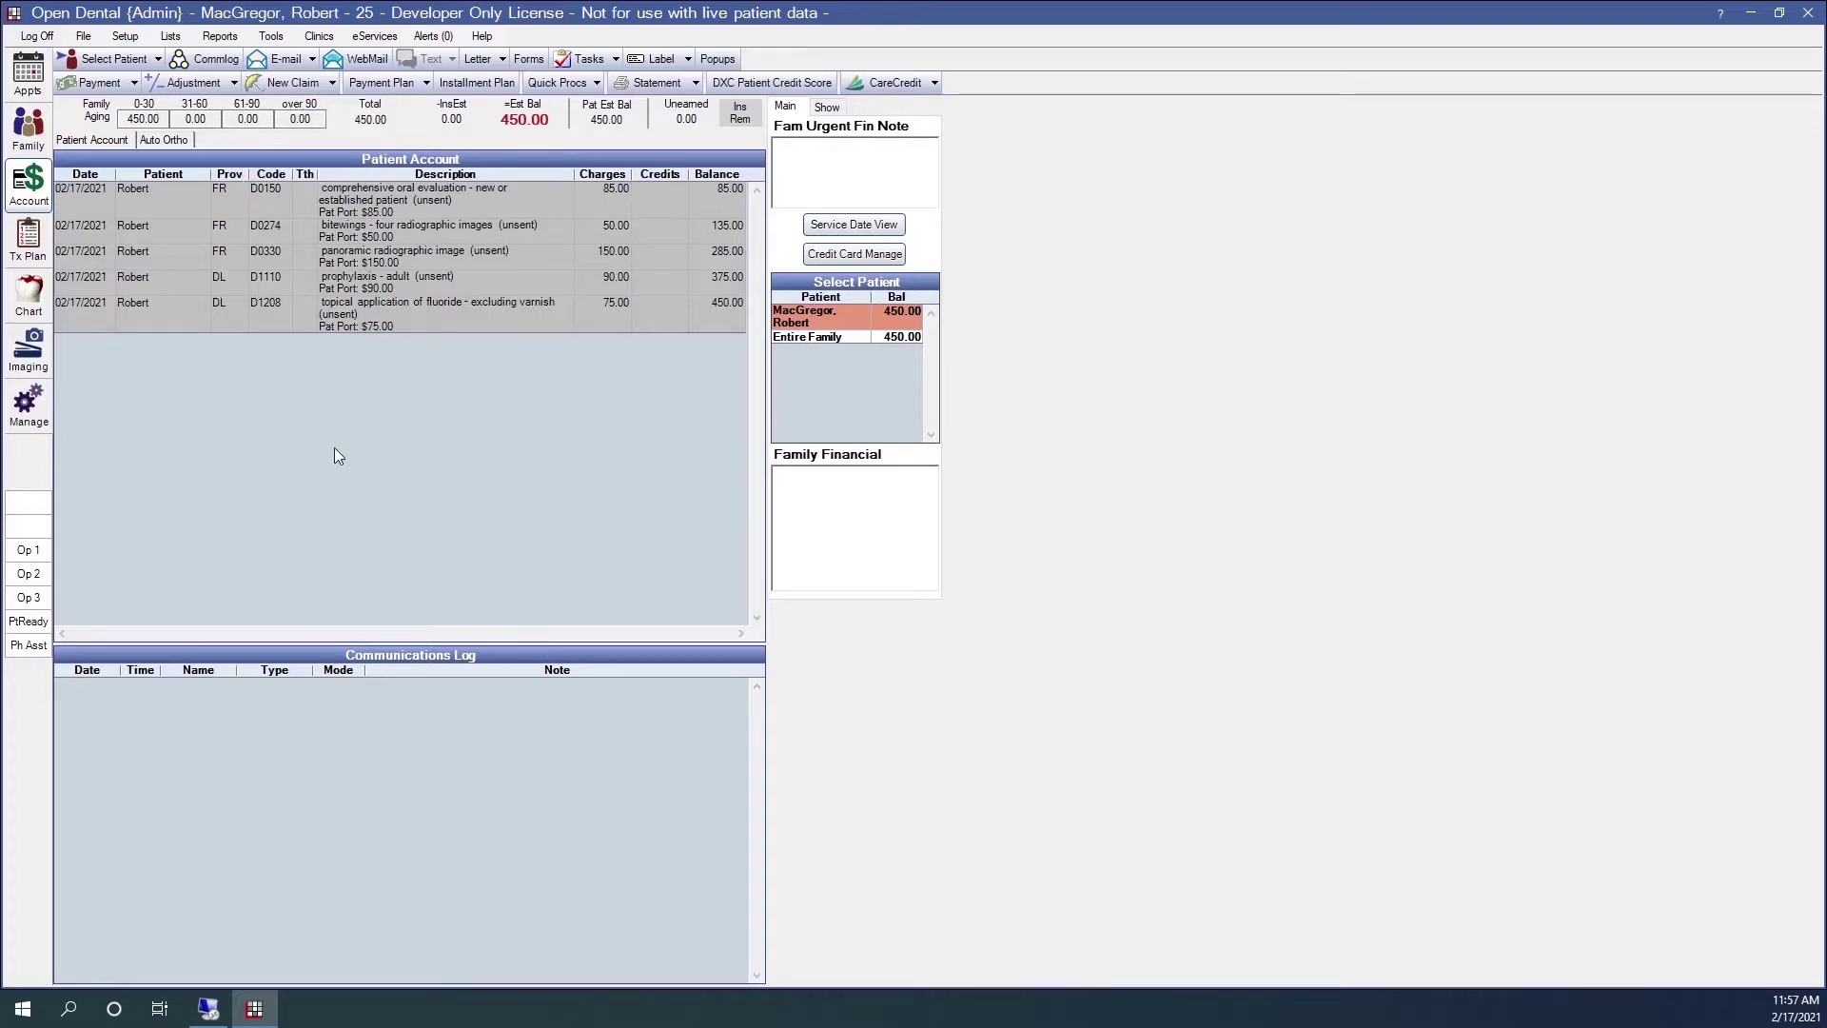
Create and save a $450.00 primary Cigna claim covering the five selected procedures.
left_click(293, 82)
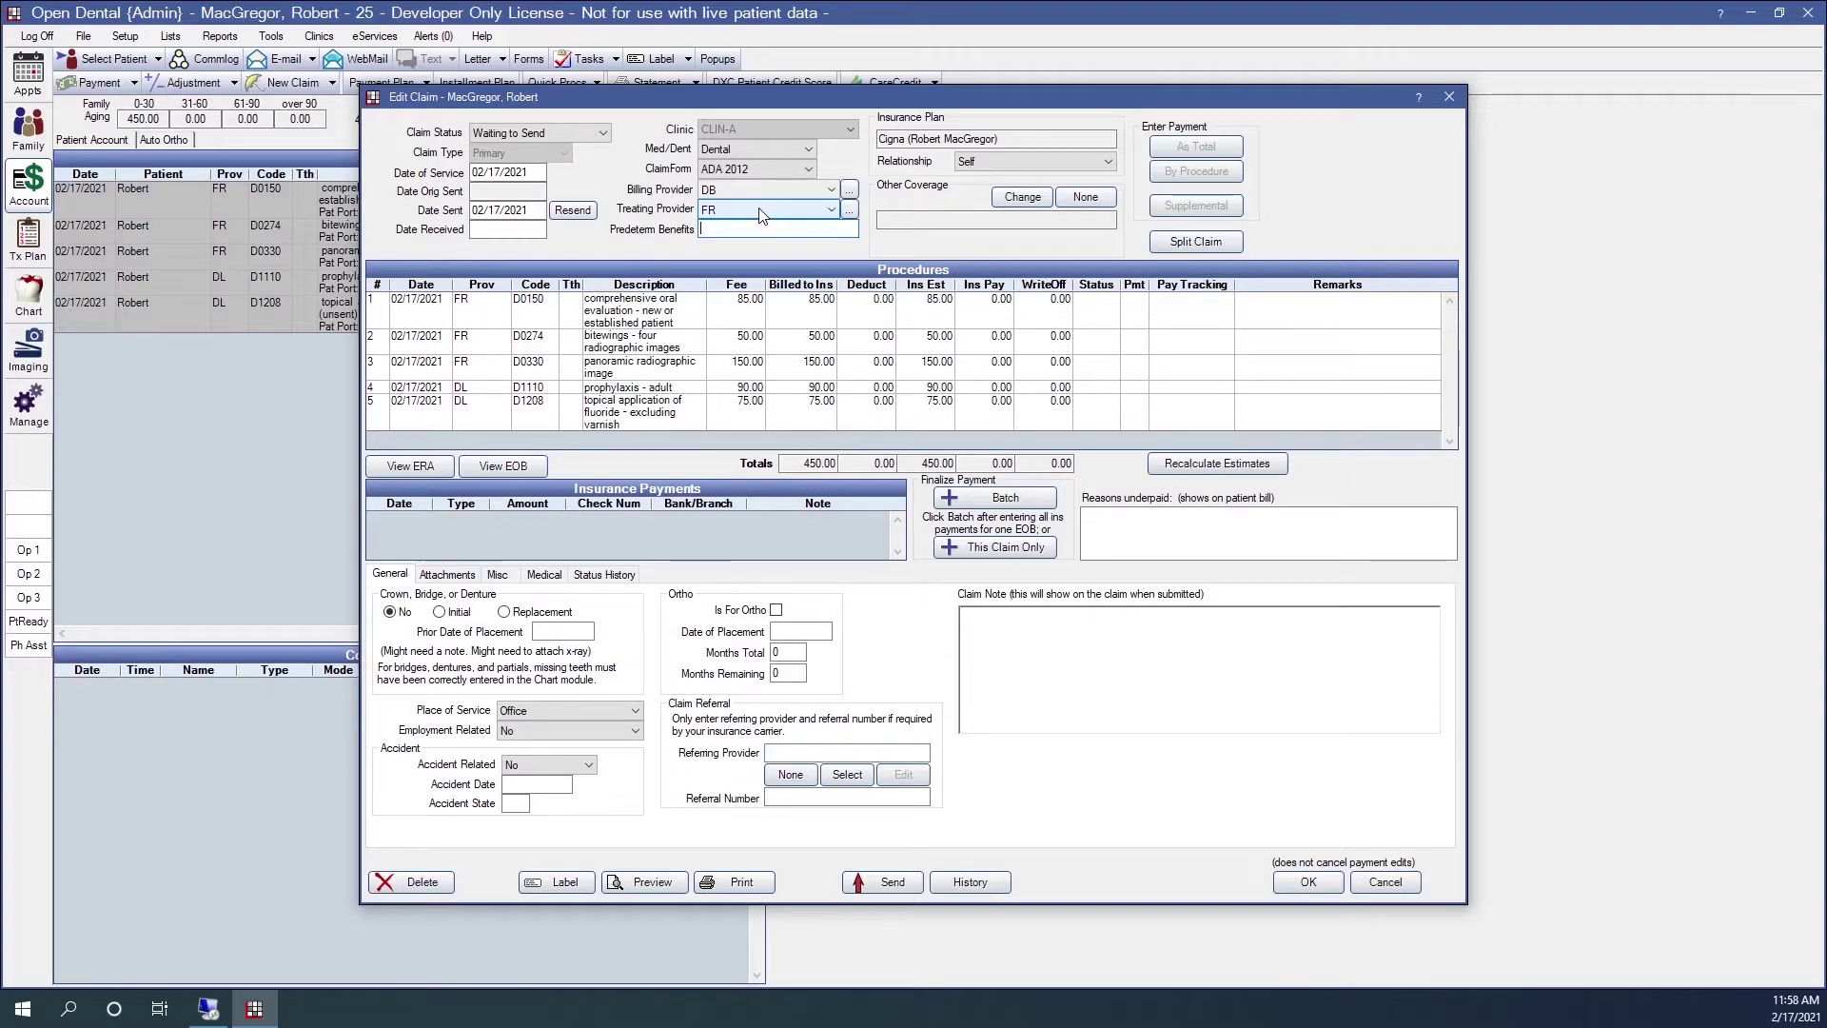
left_click(1309, 882)
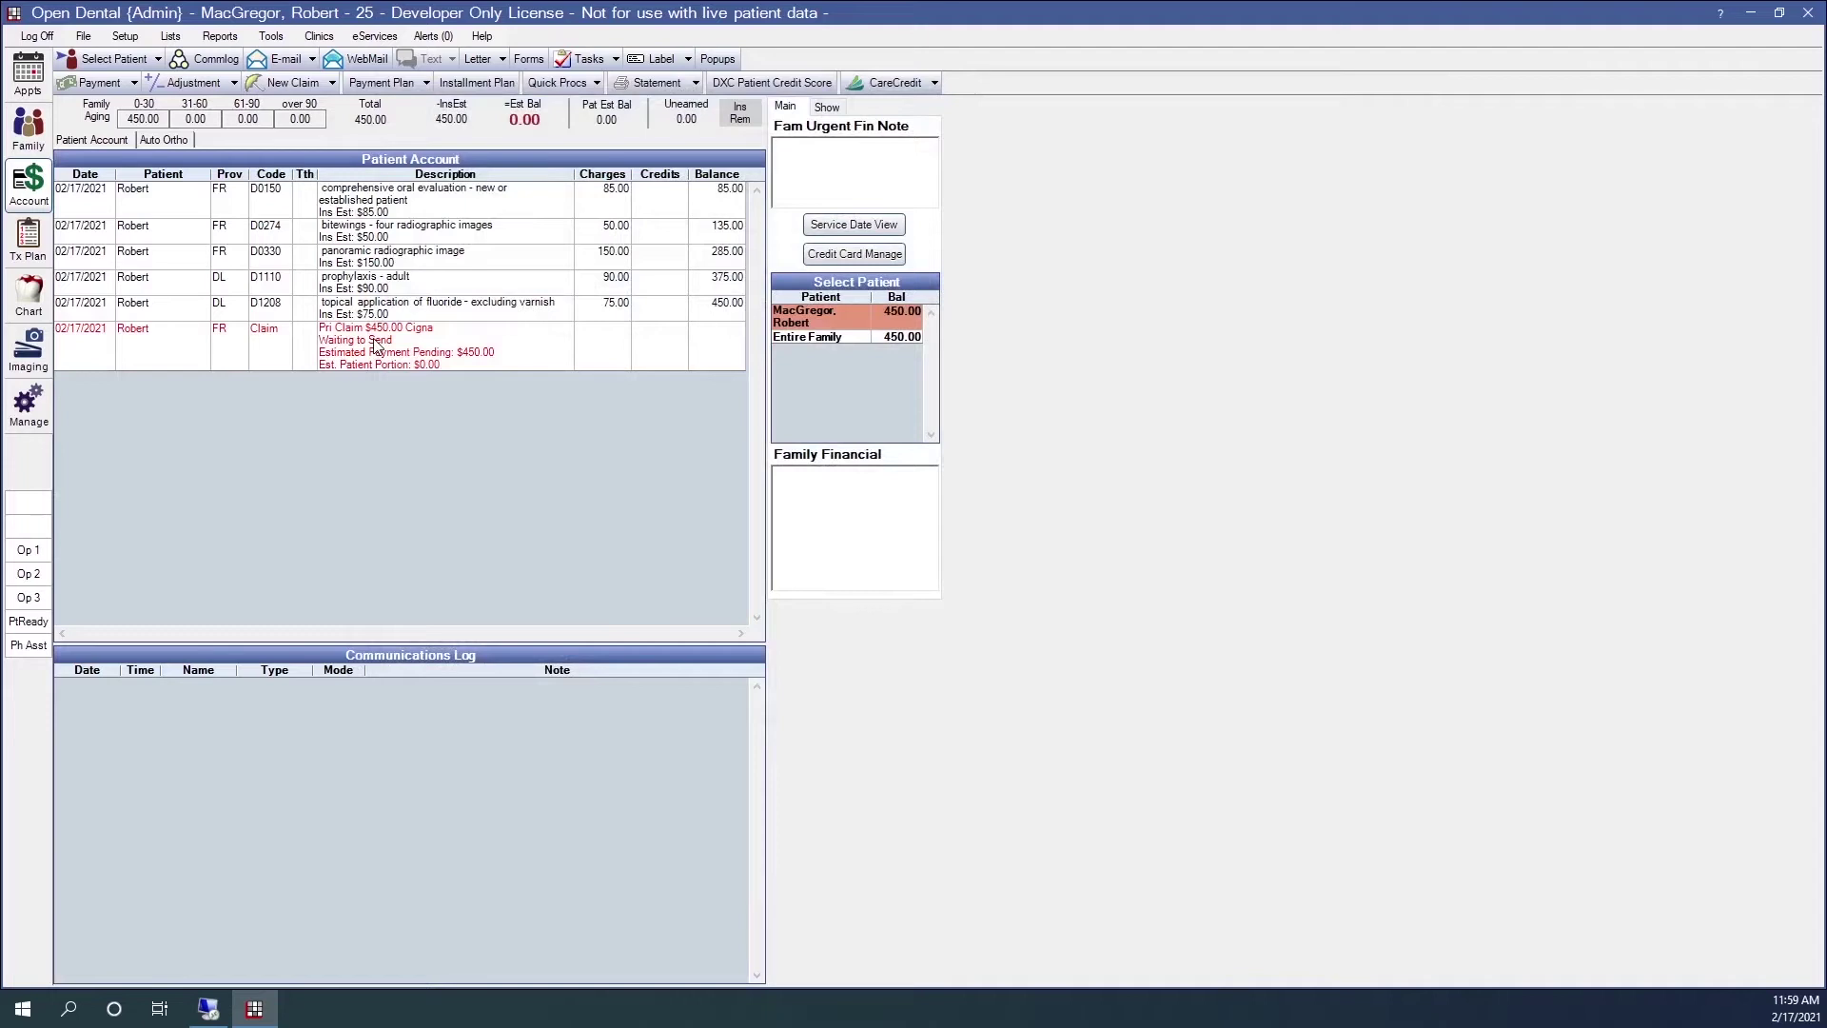
Pick the rightmost column's 11am patient, review their family insurance, then view their ledger.
left_click(27, 84)
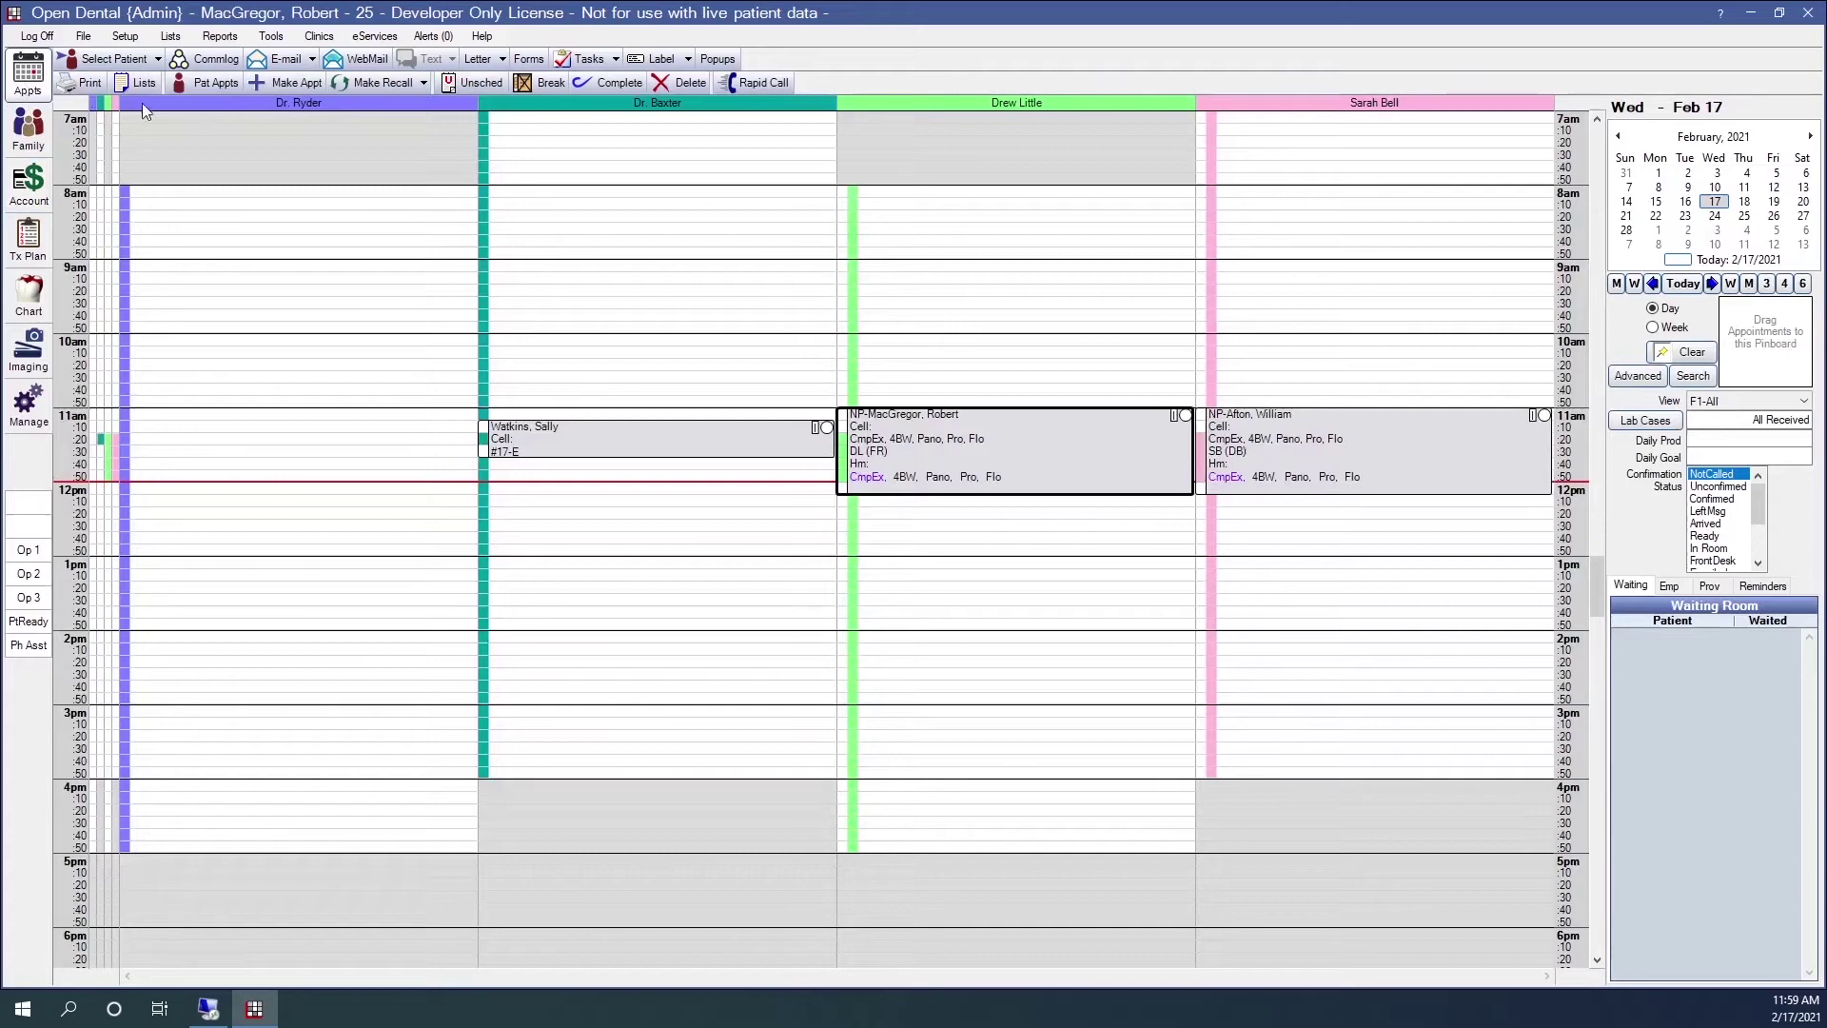
left_click(1280, 422)
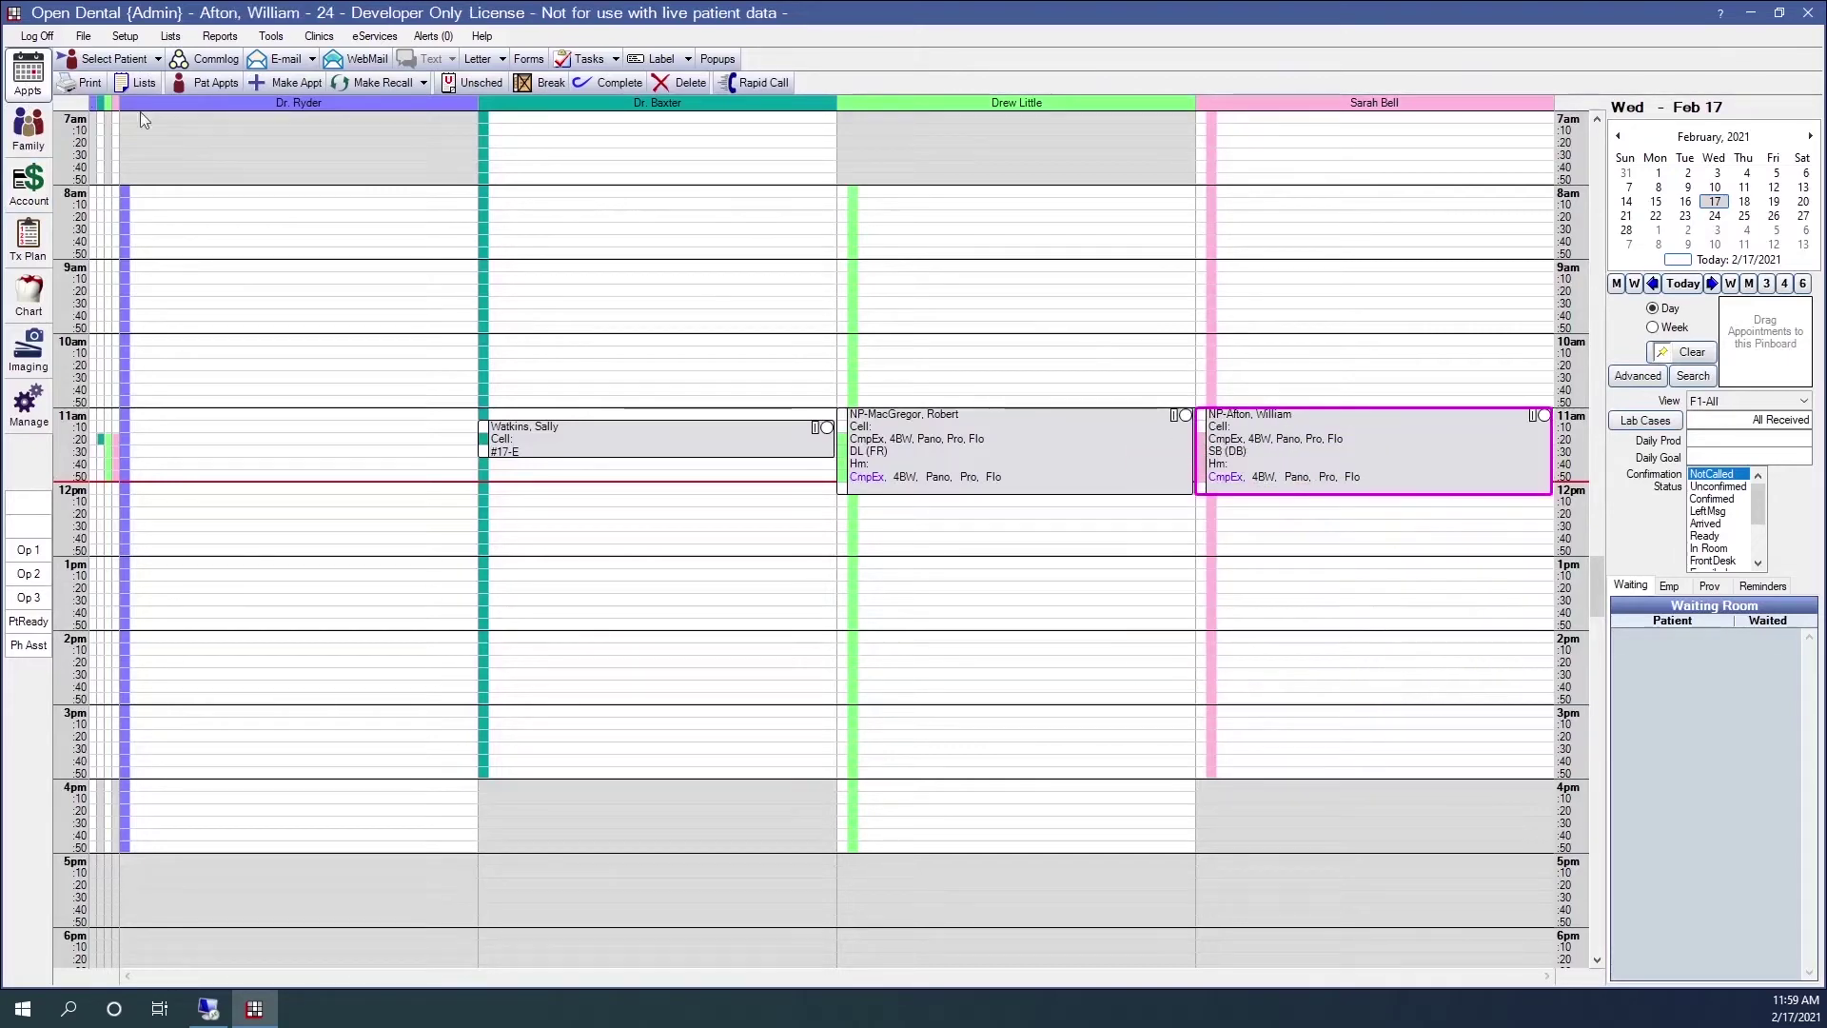
left_click(29, 134)
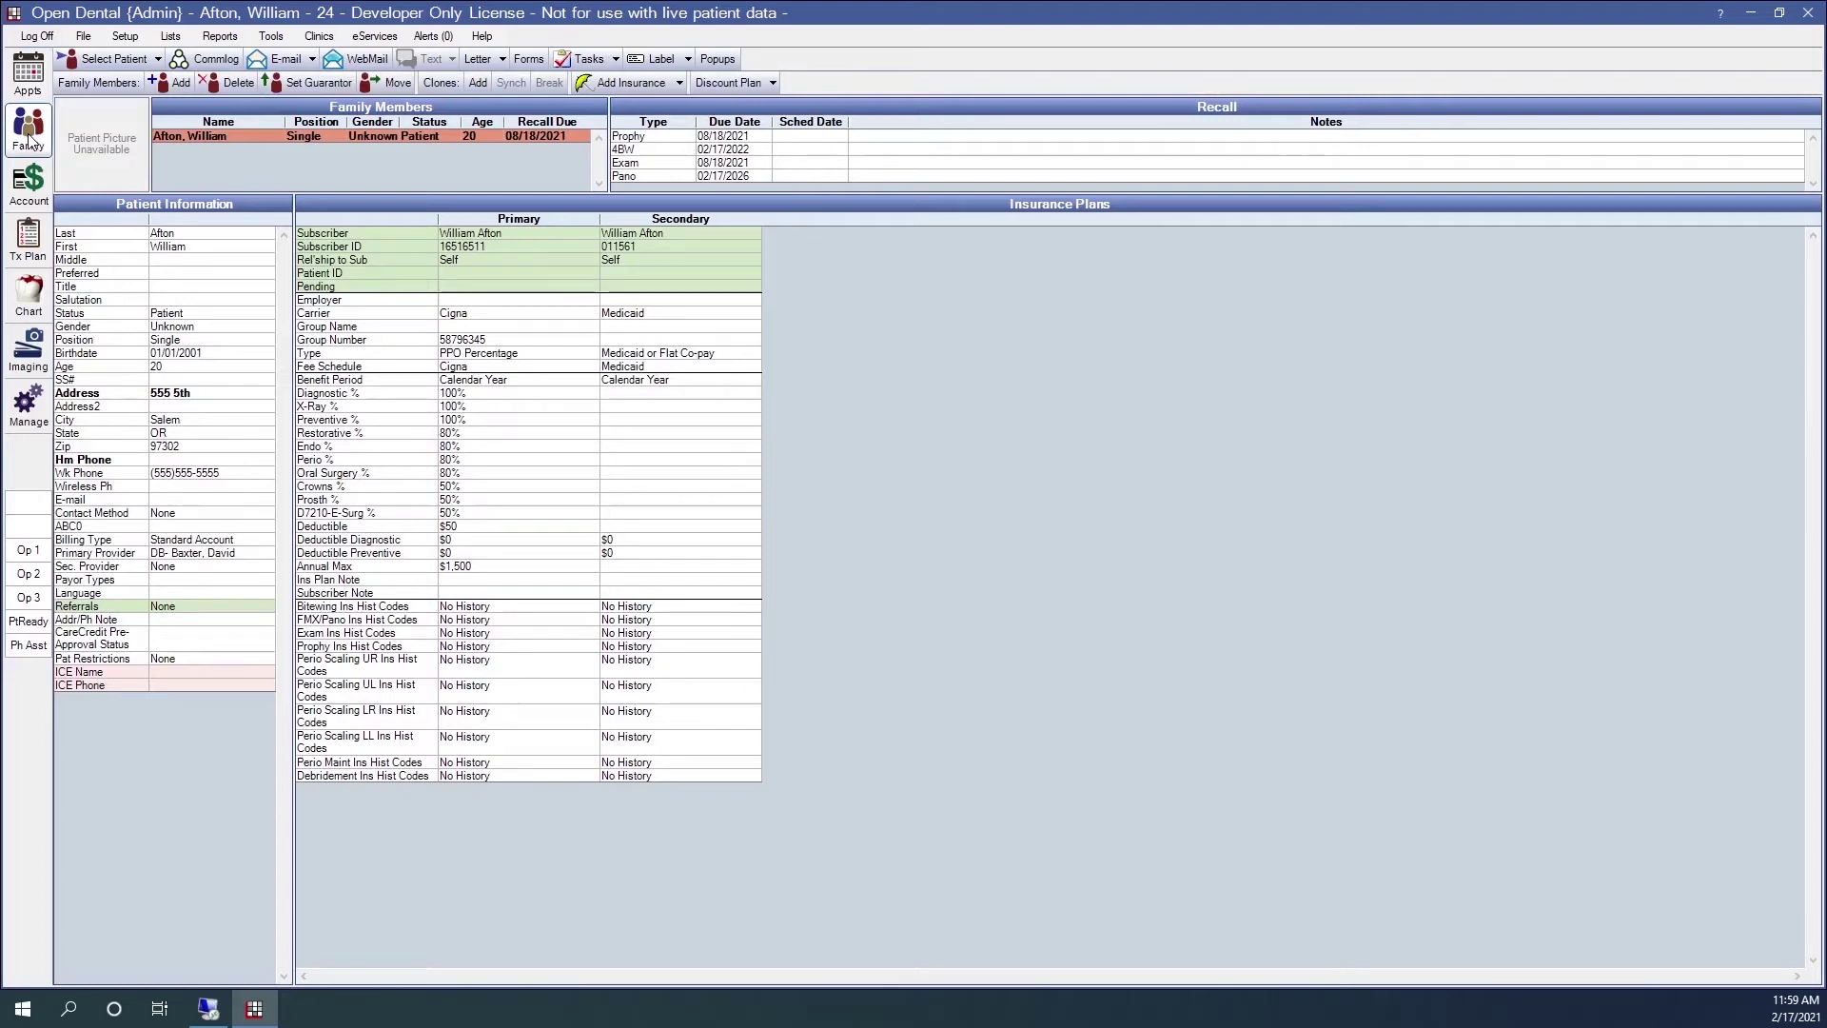
left_click(26, 205)
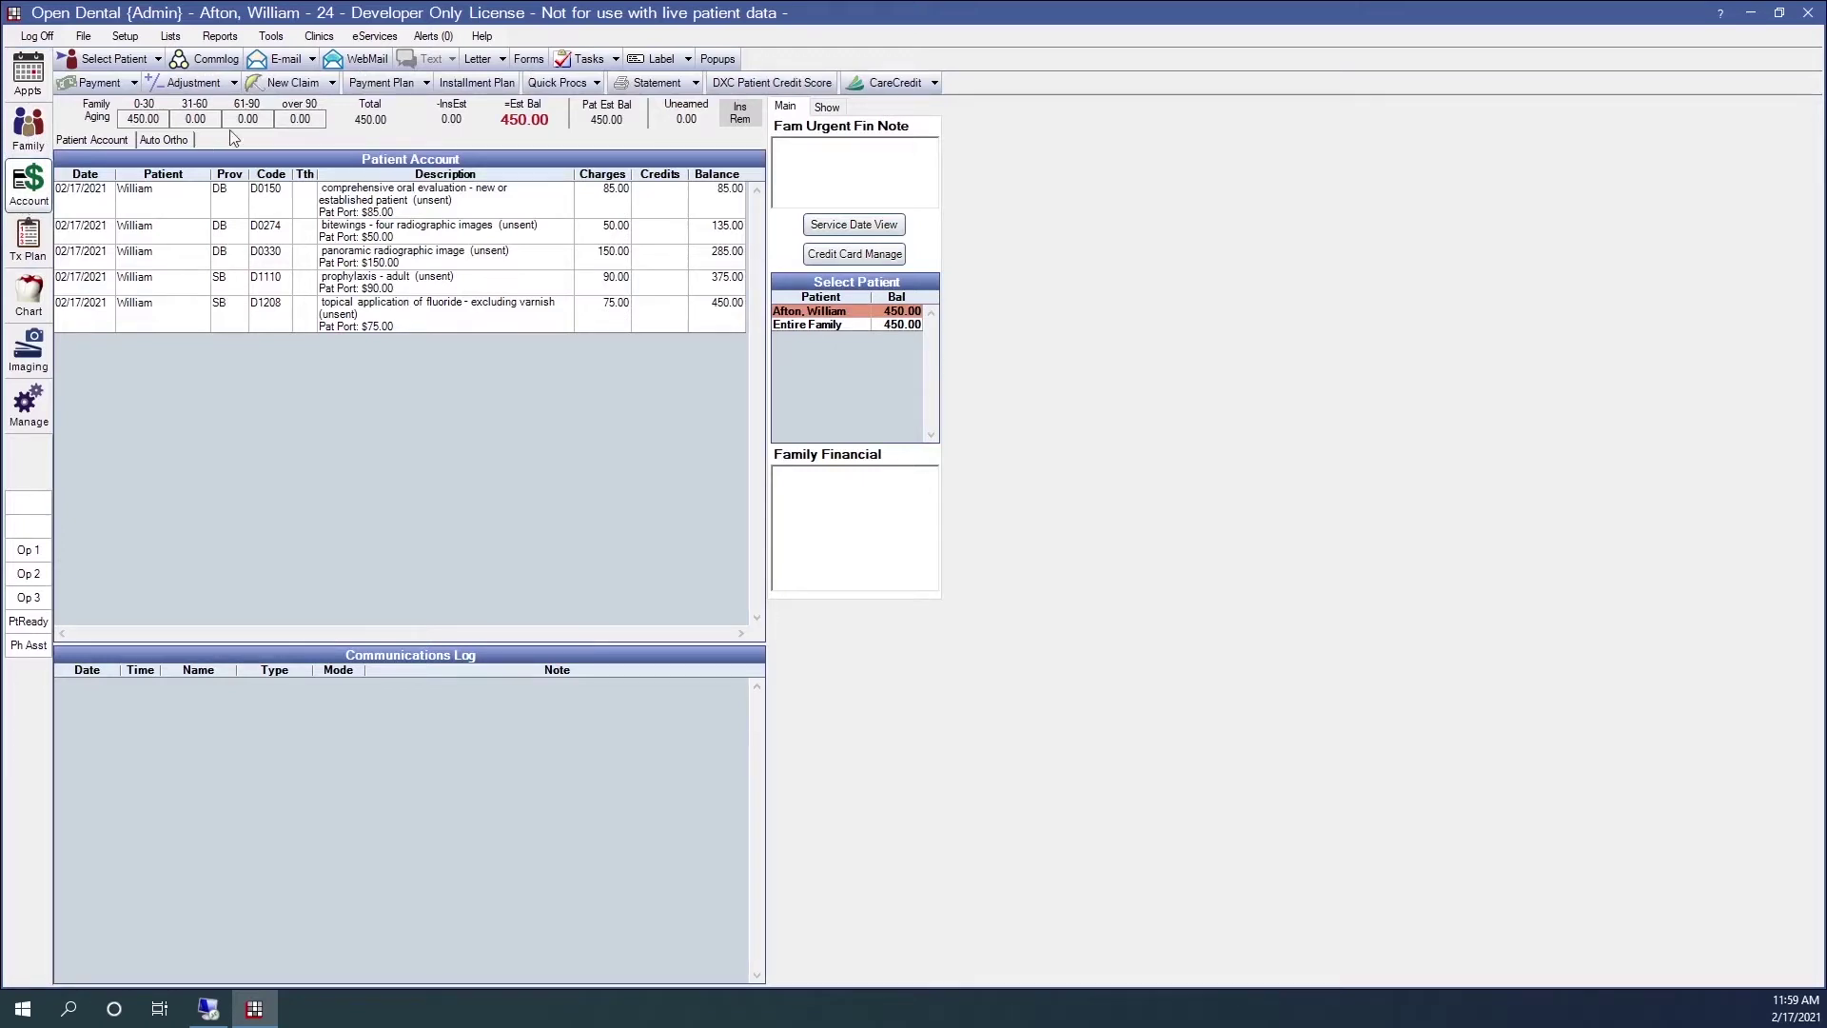
Bill the five procedures as $450.00 primary Cigna and secondary Medicaid claims.
left_click(290, 82)
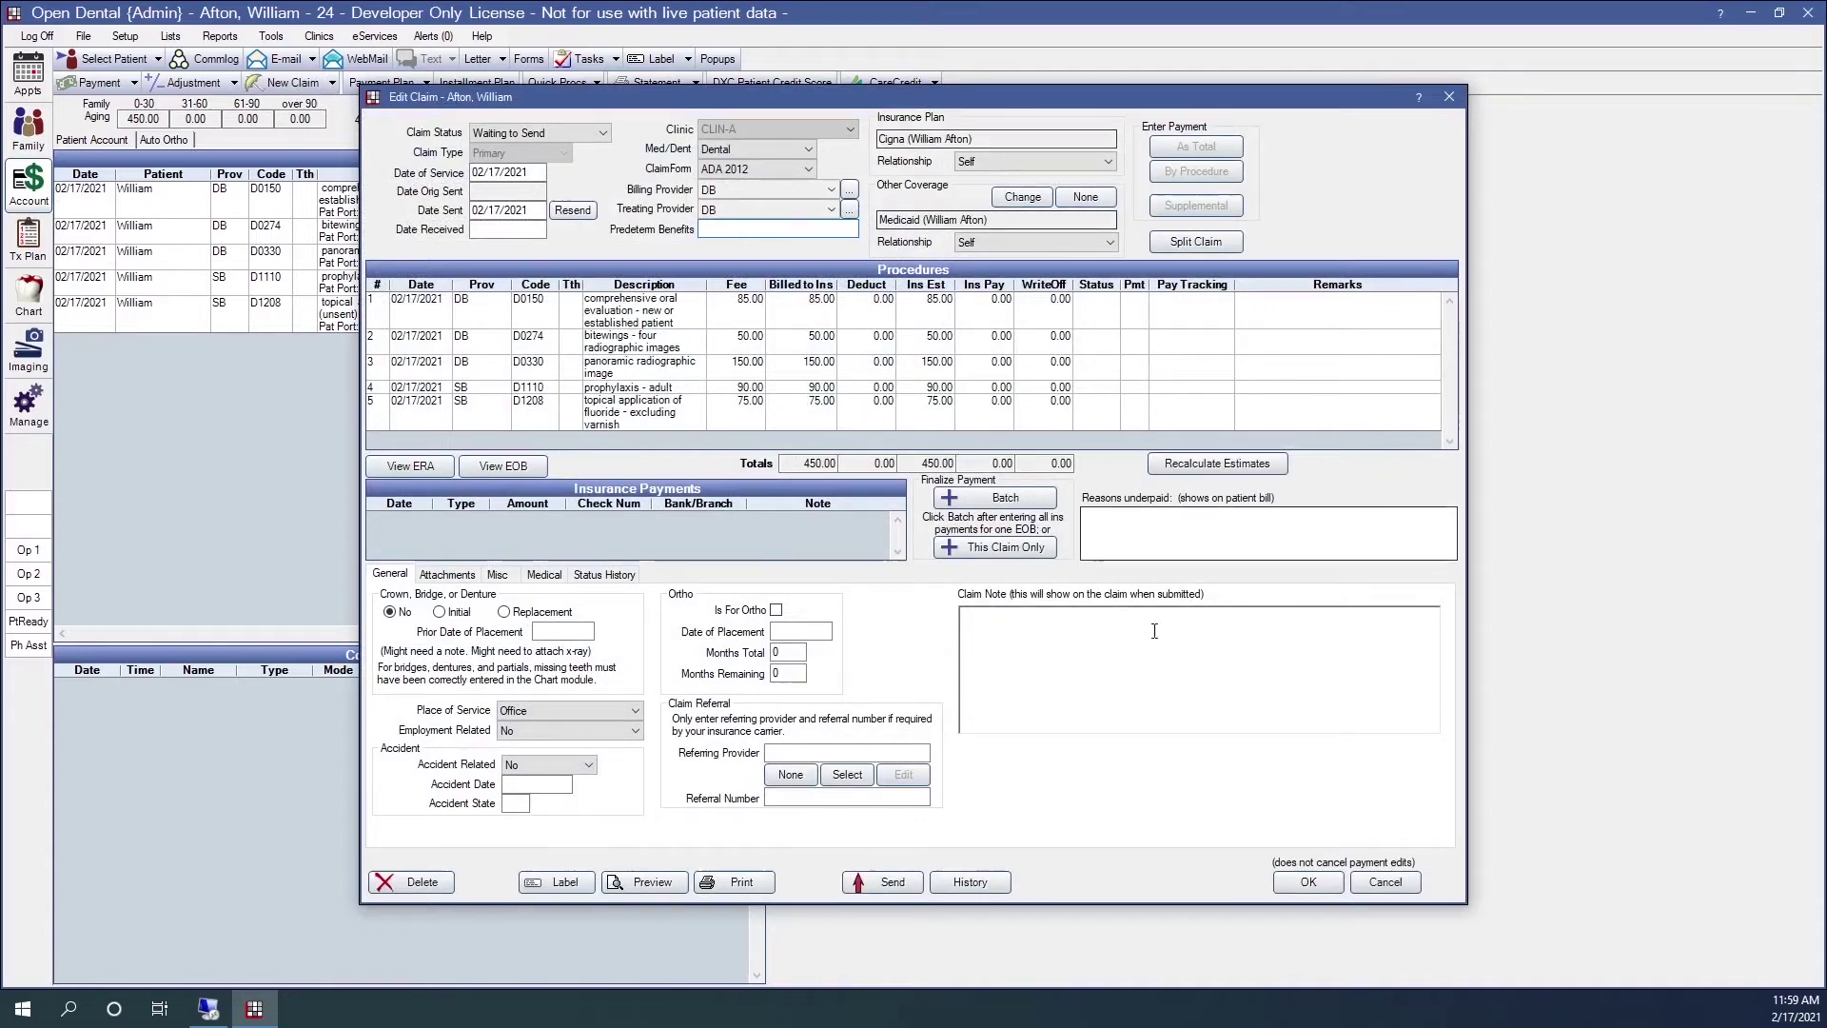
left_click(1308, 881)
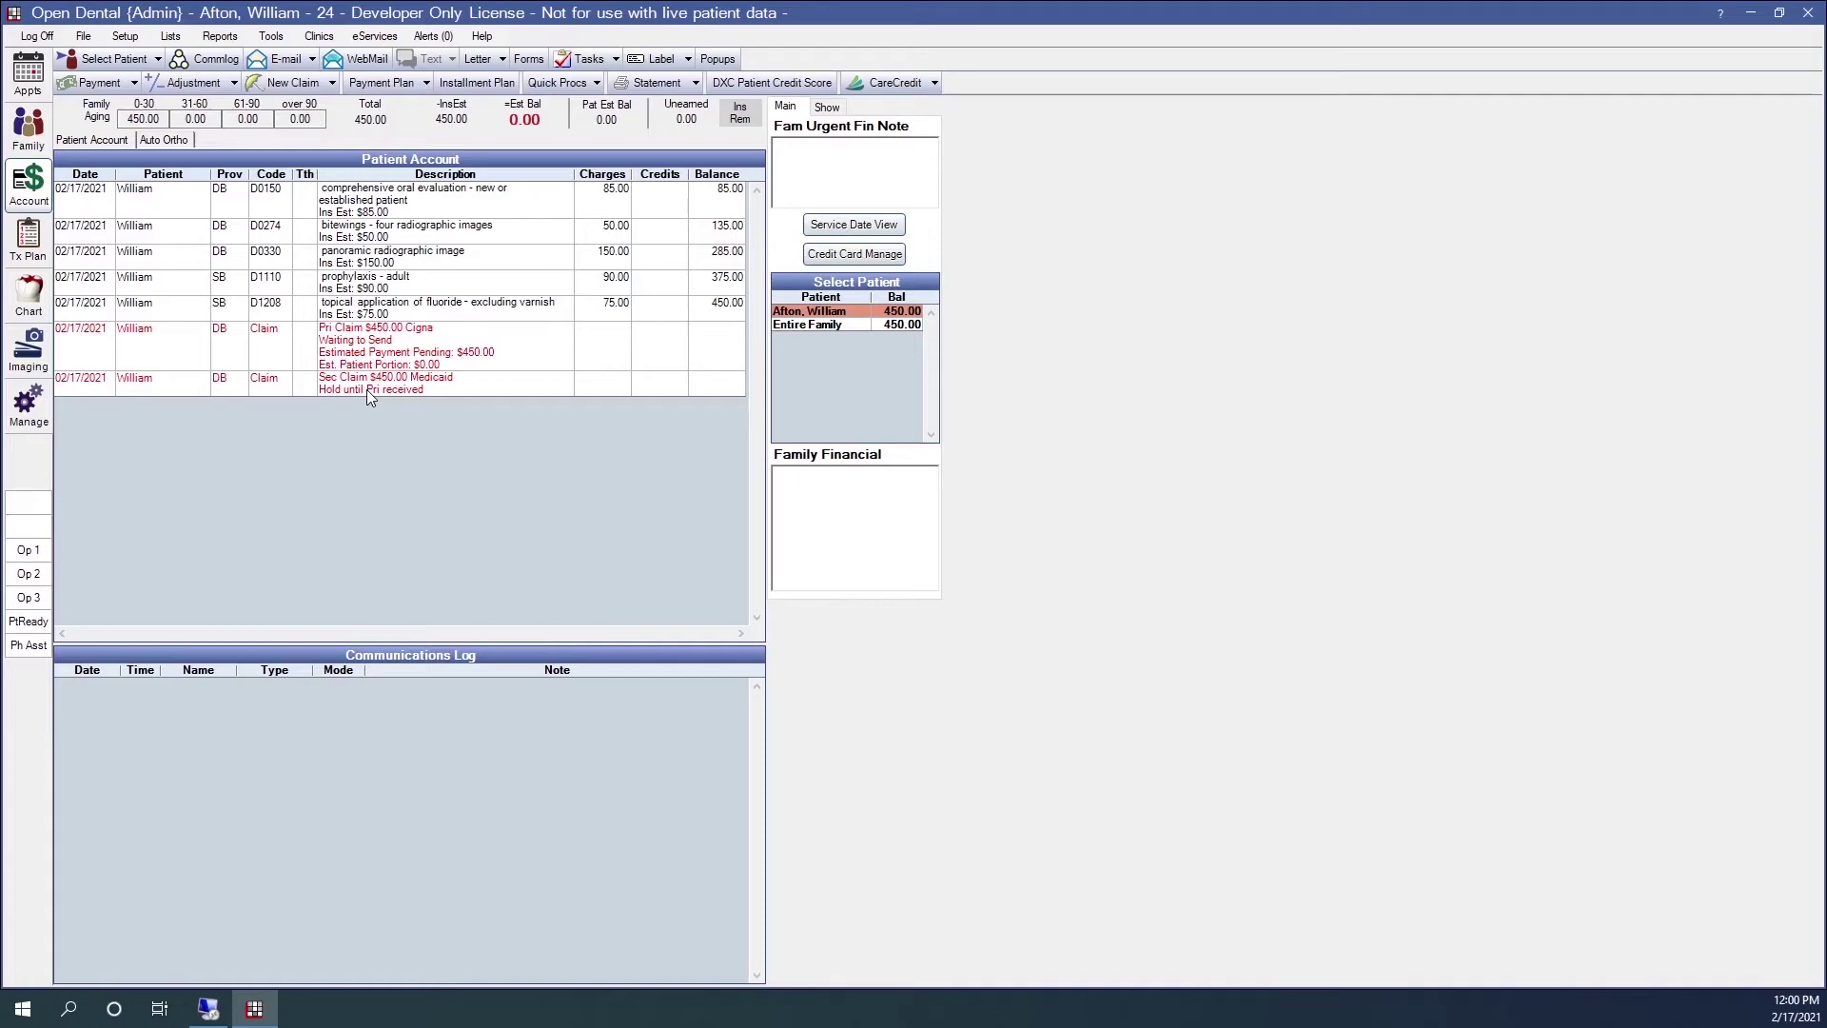
Open the primary Cigna claim from the ledger and preview its ADA claim form.
left_click(366, 356)
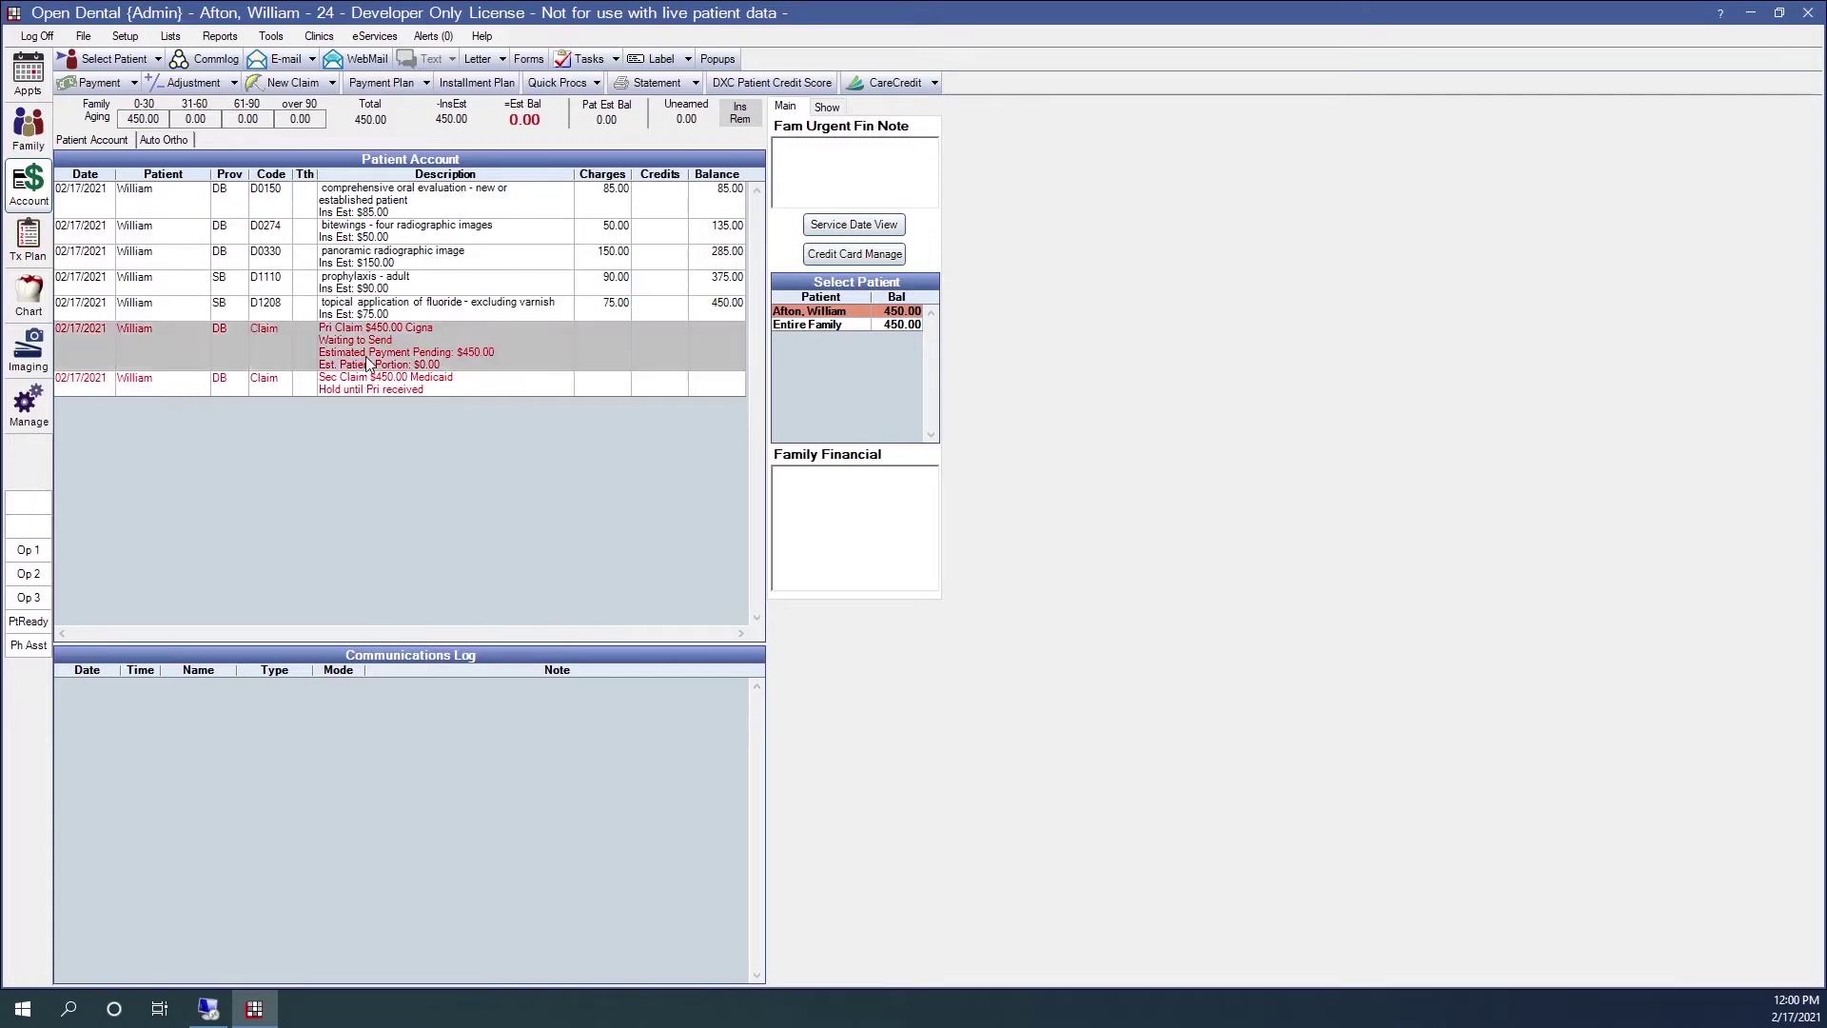
double_click(368, 363)
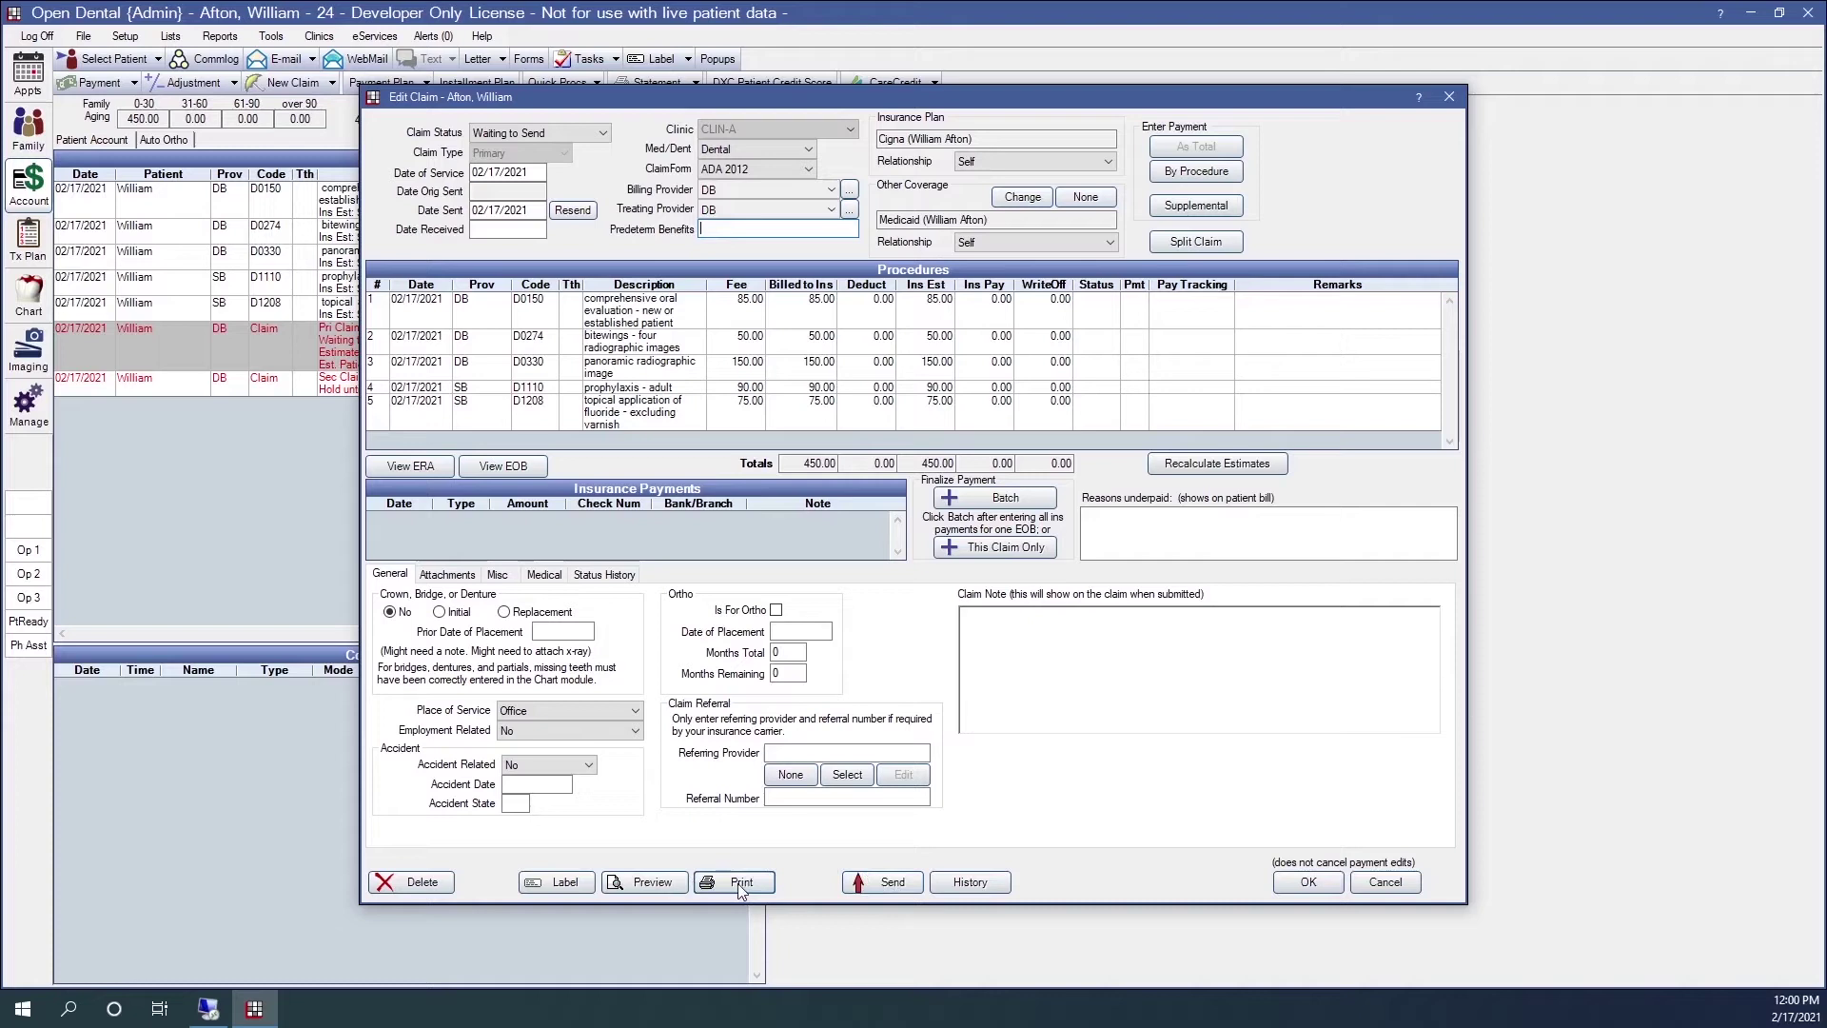
left_click(664, 883)
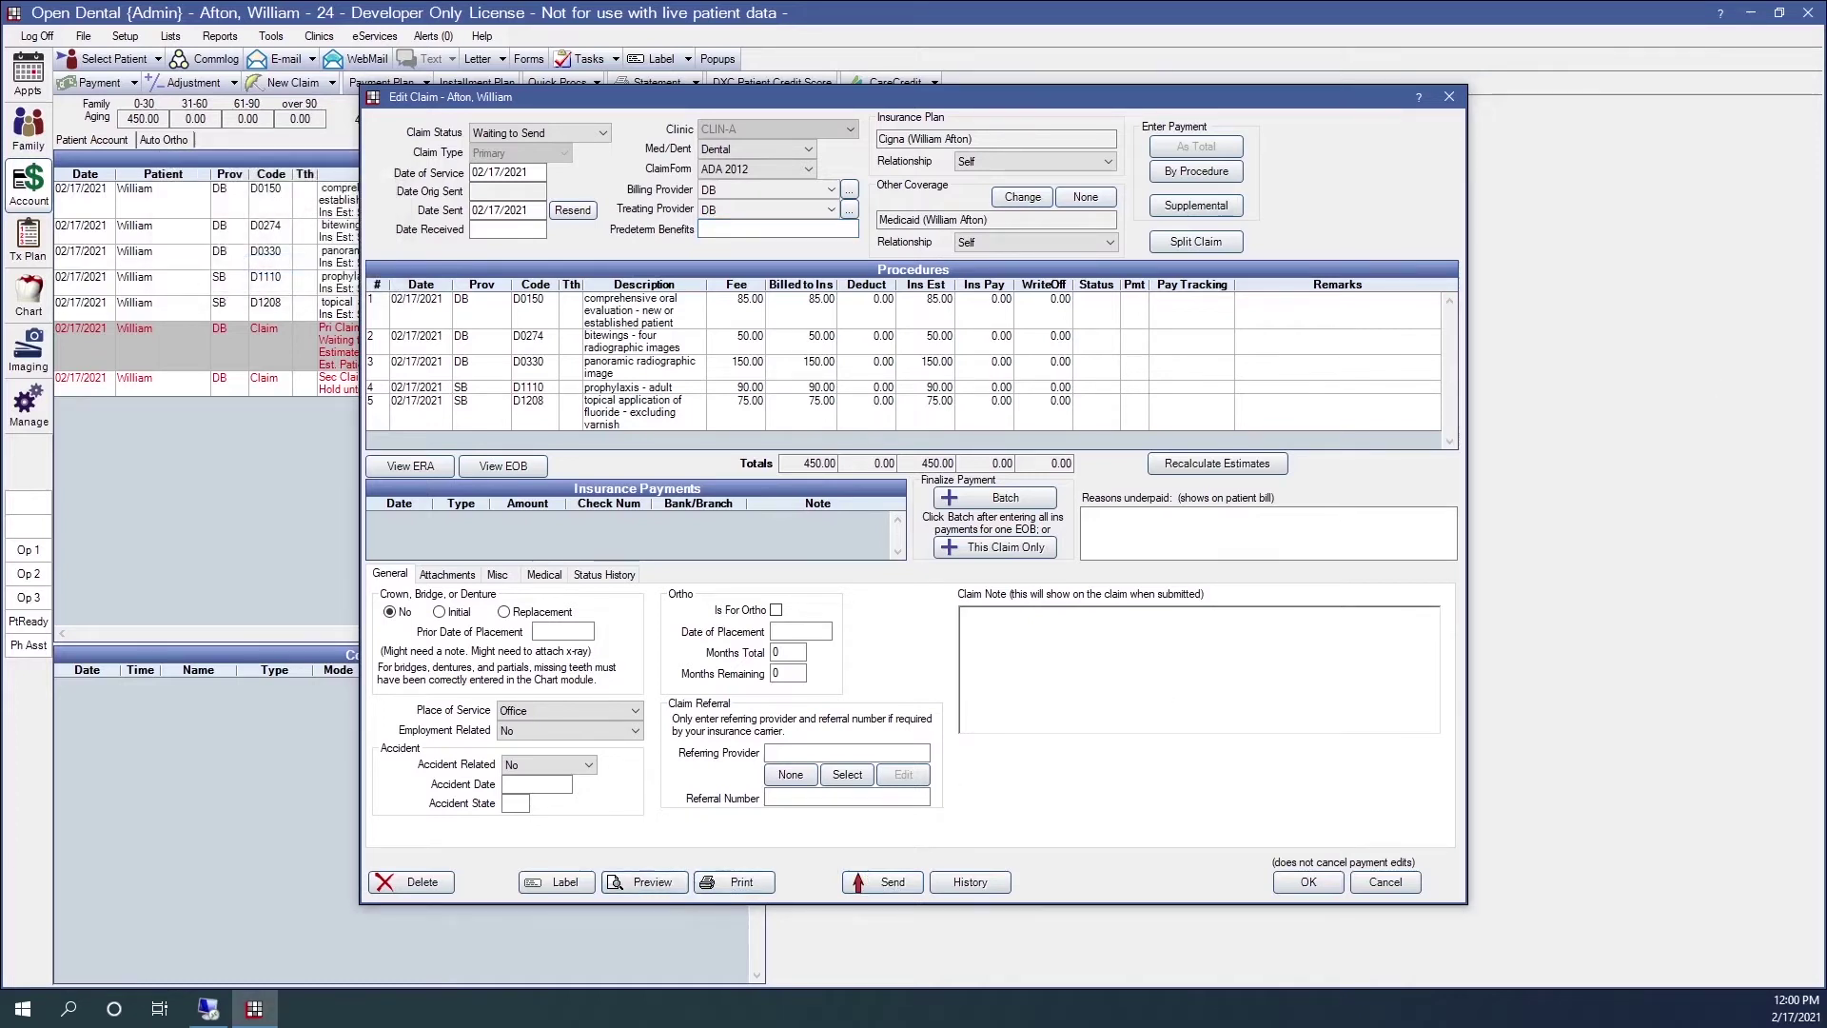
Centre and maximize the ADA claim form preview to review it, then close it.
left_click_drag(1374, 42, 888, 43)
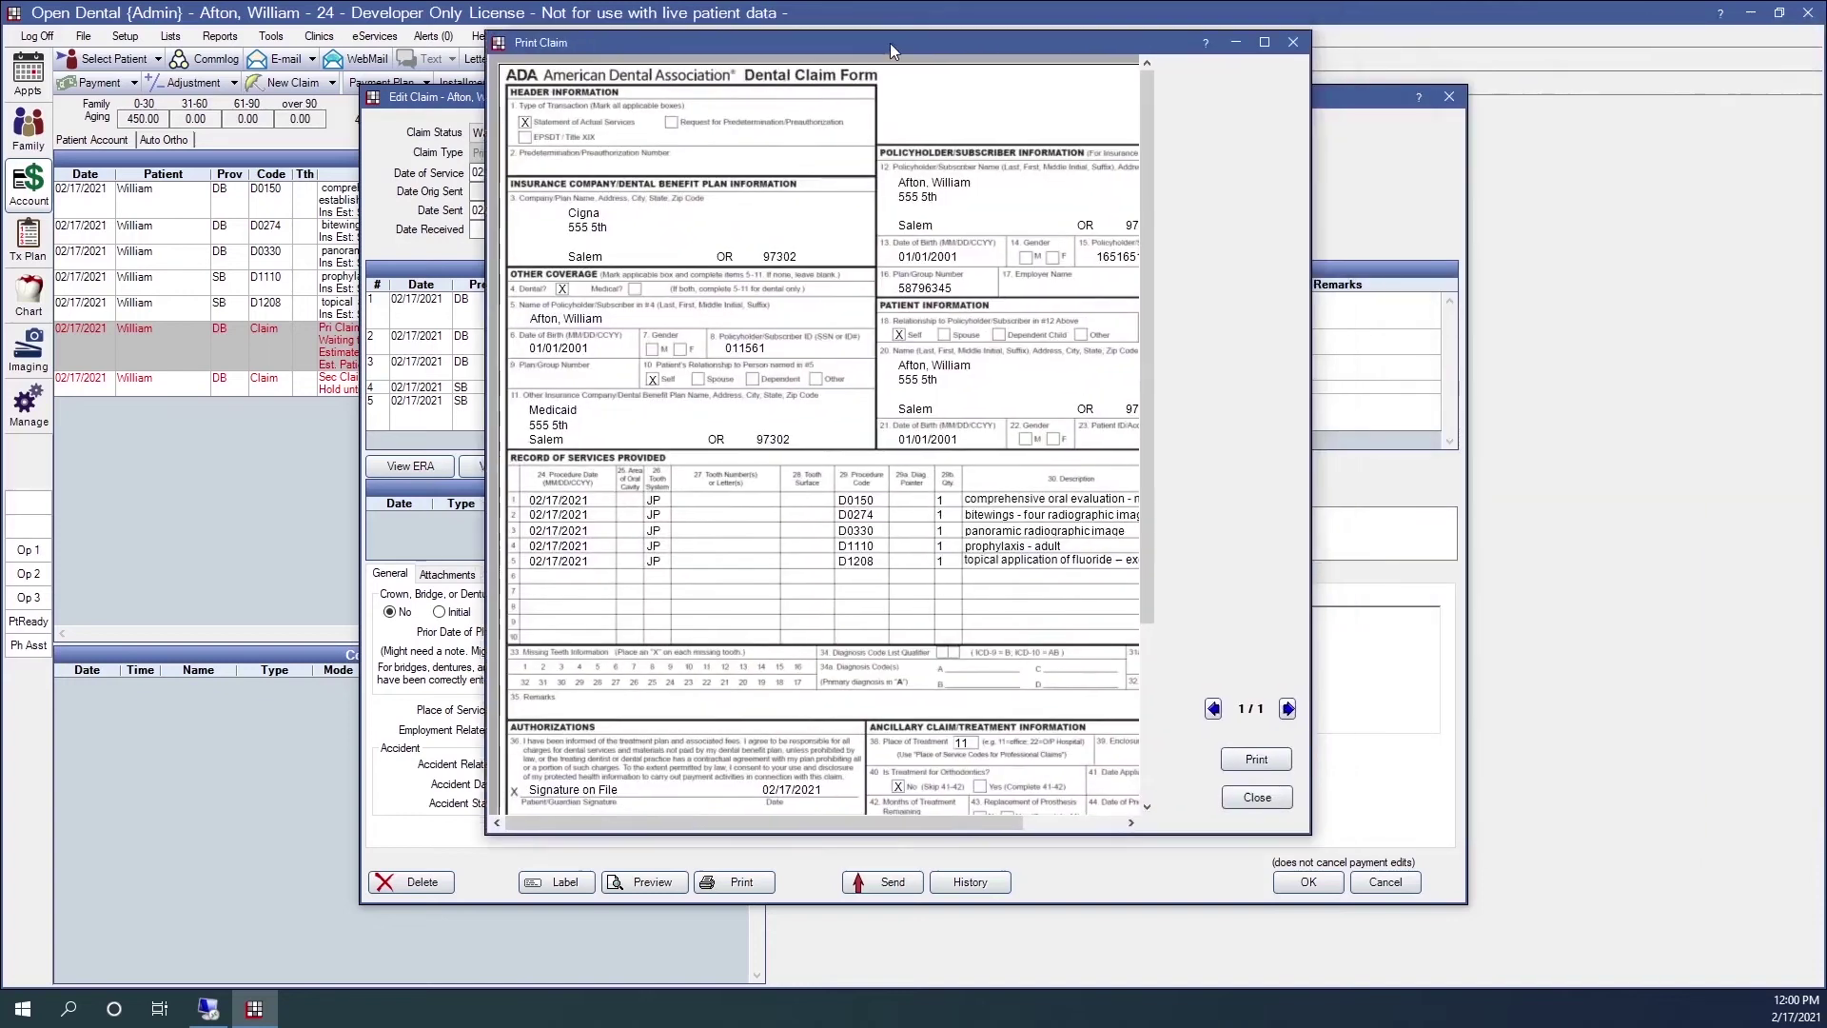
double_click(889, 43)
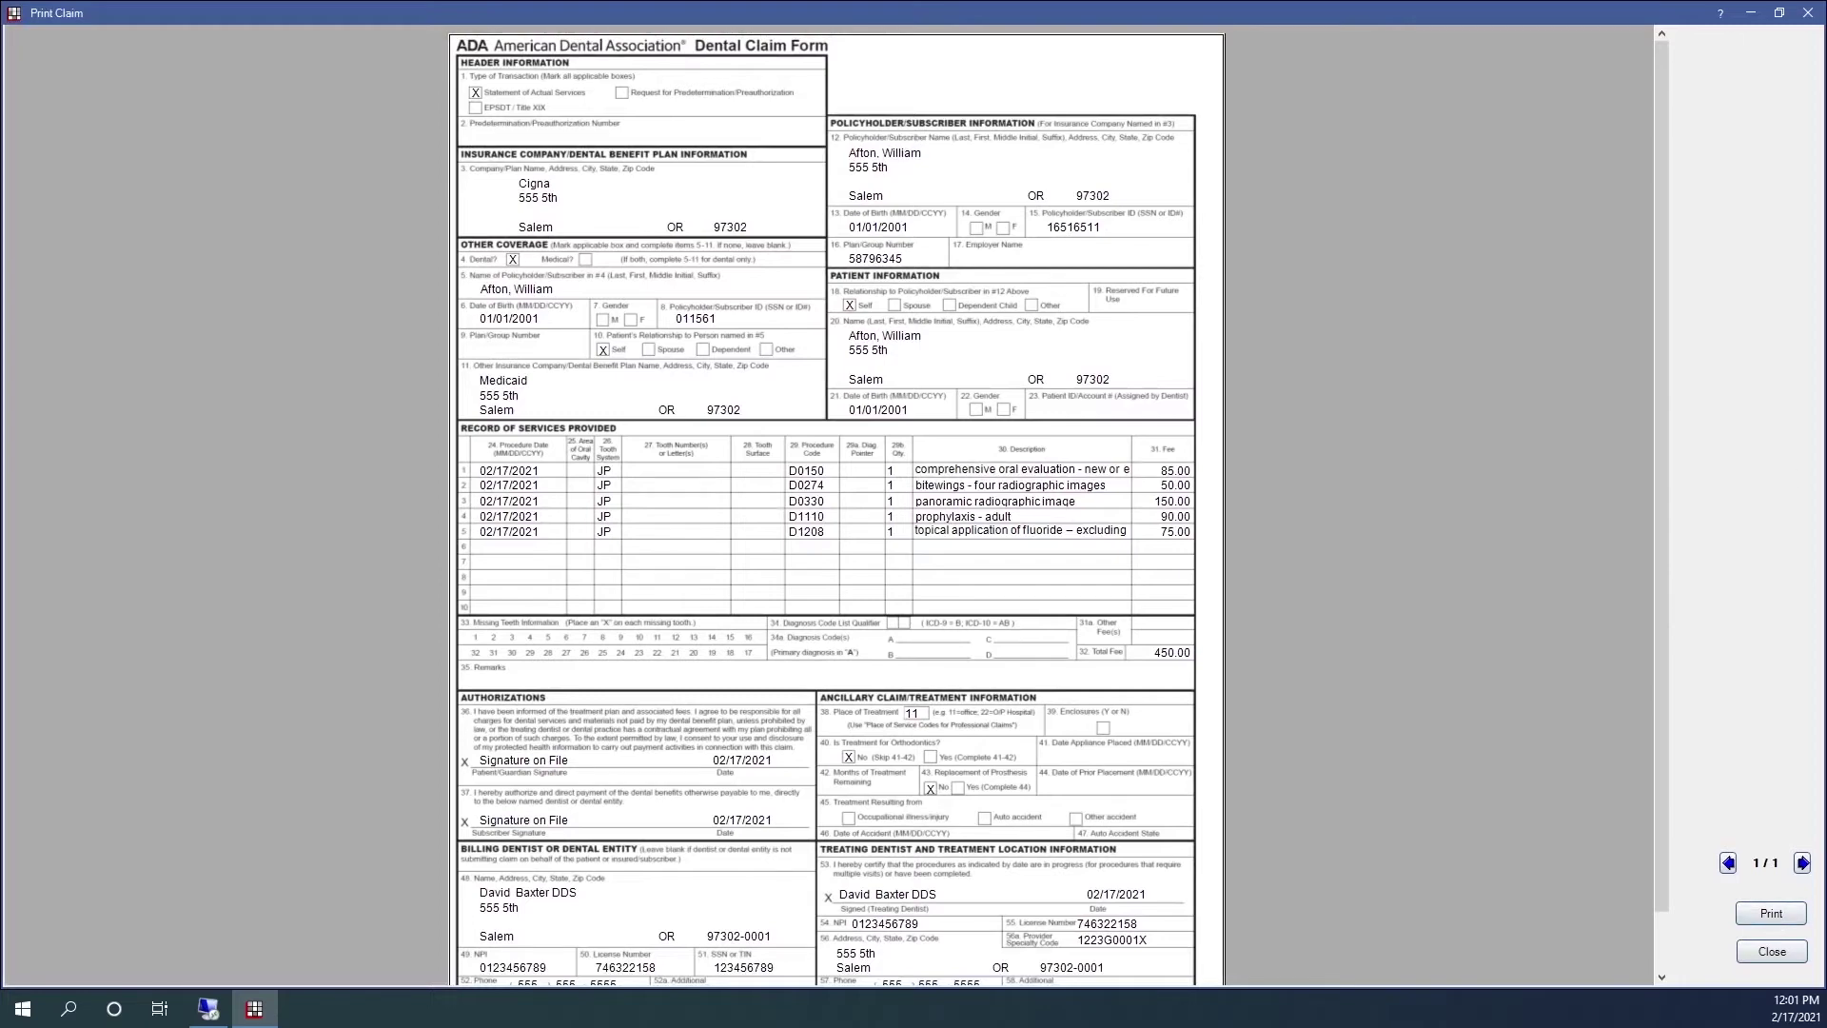
left_click(1807, 12)
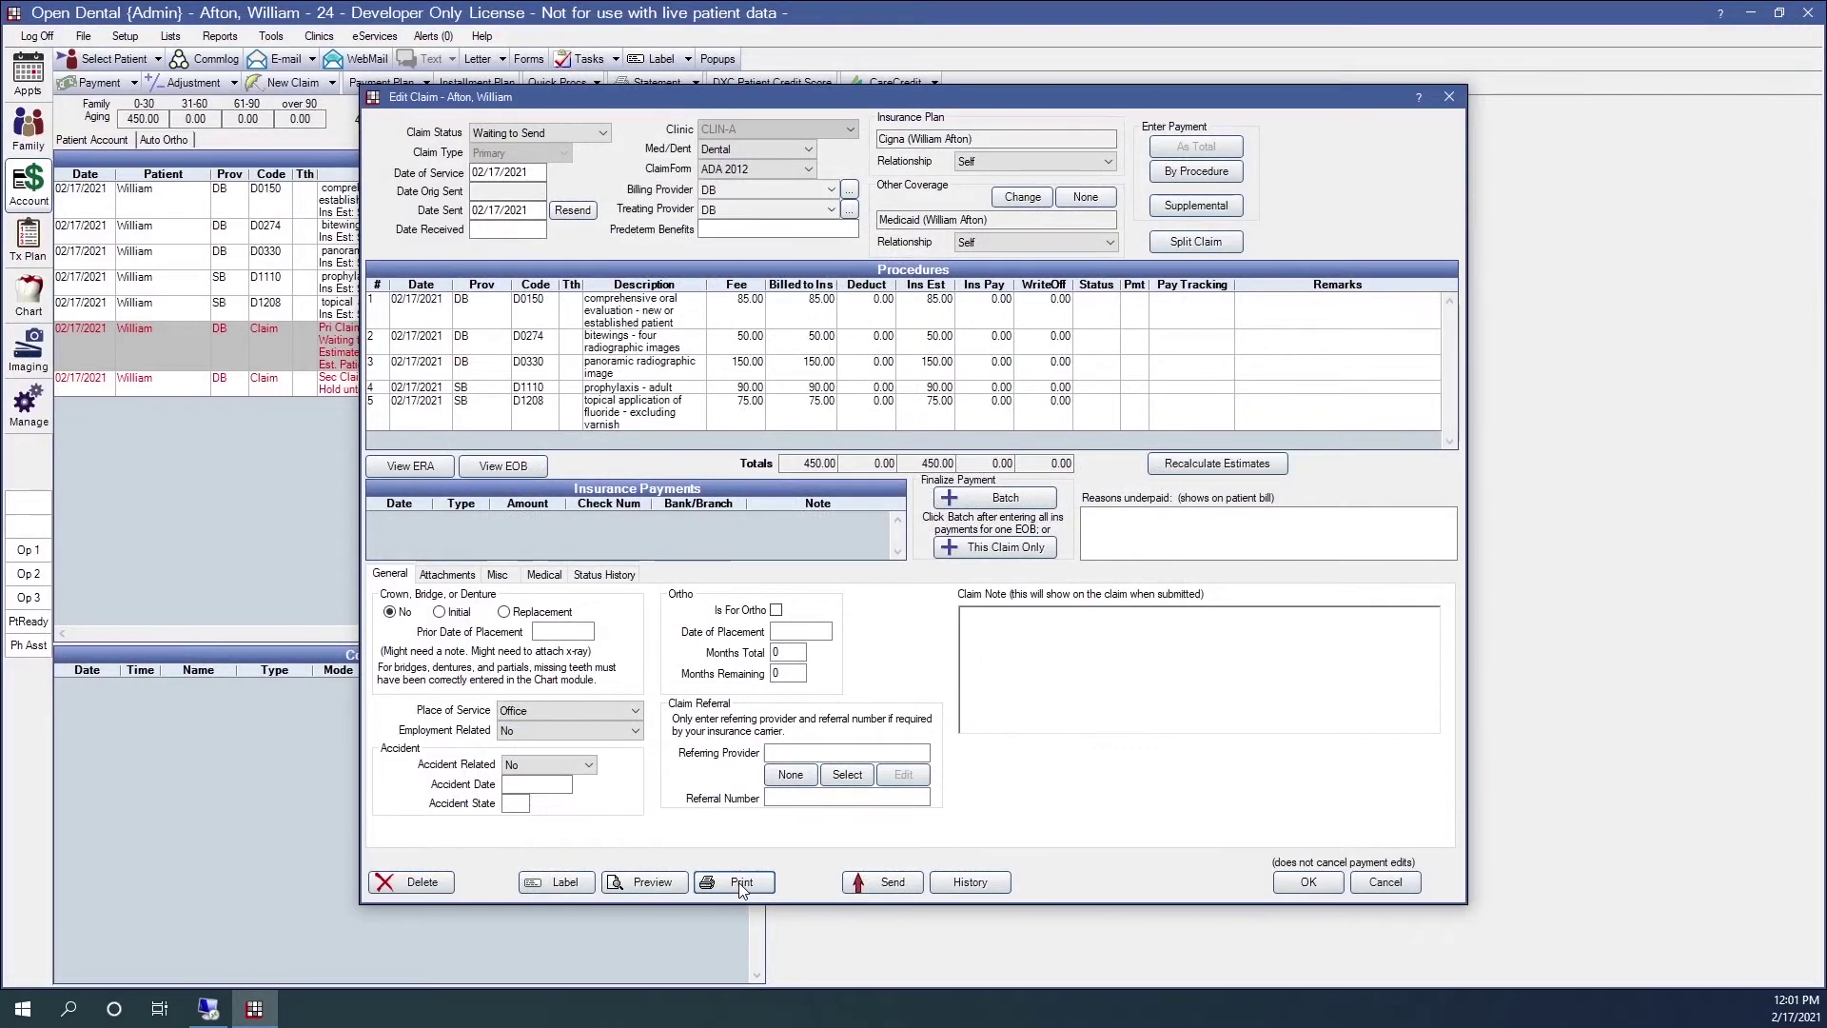
left_click(1403, 883)
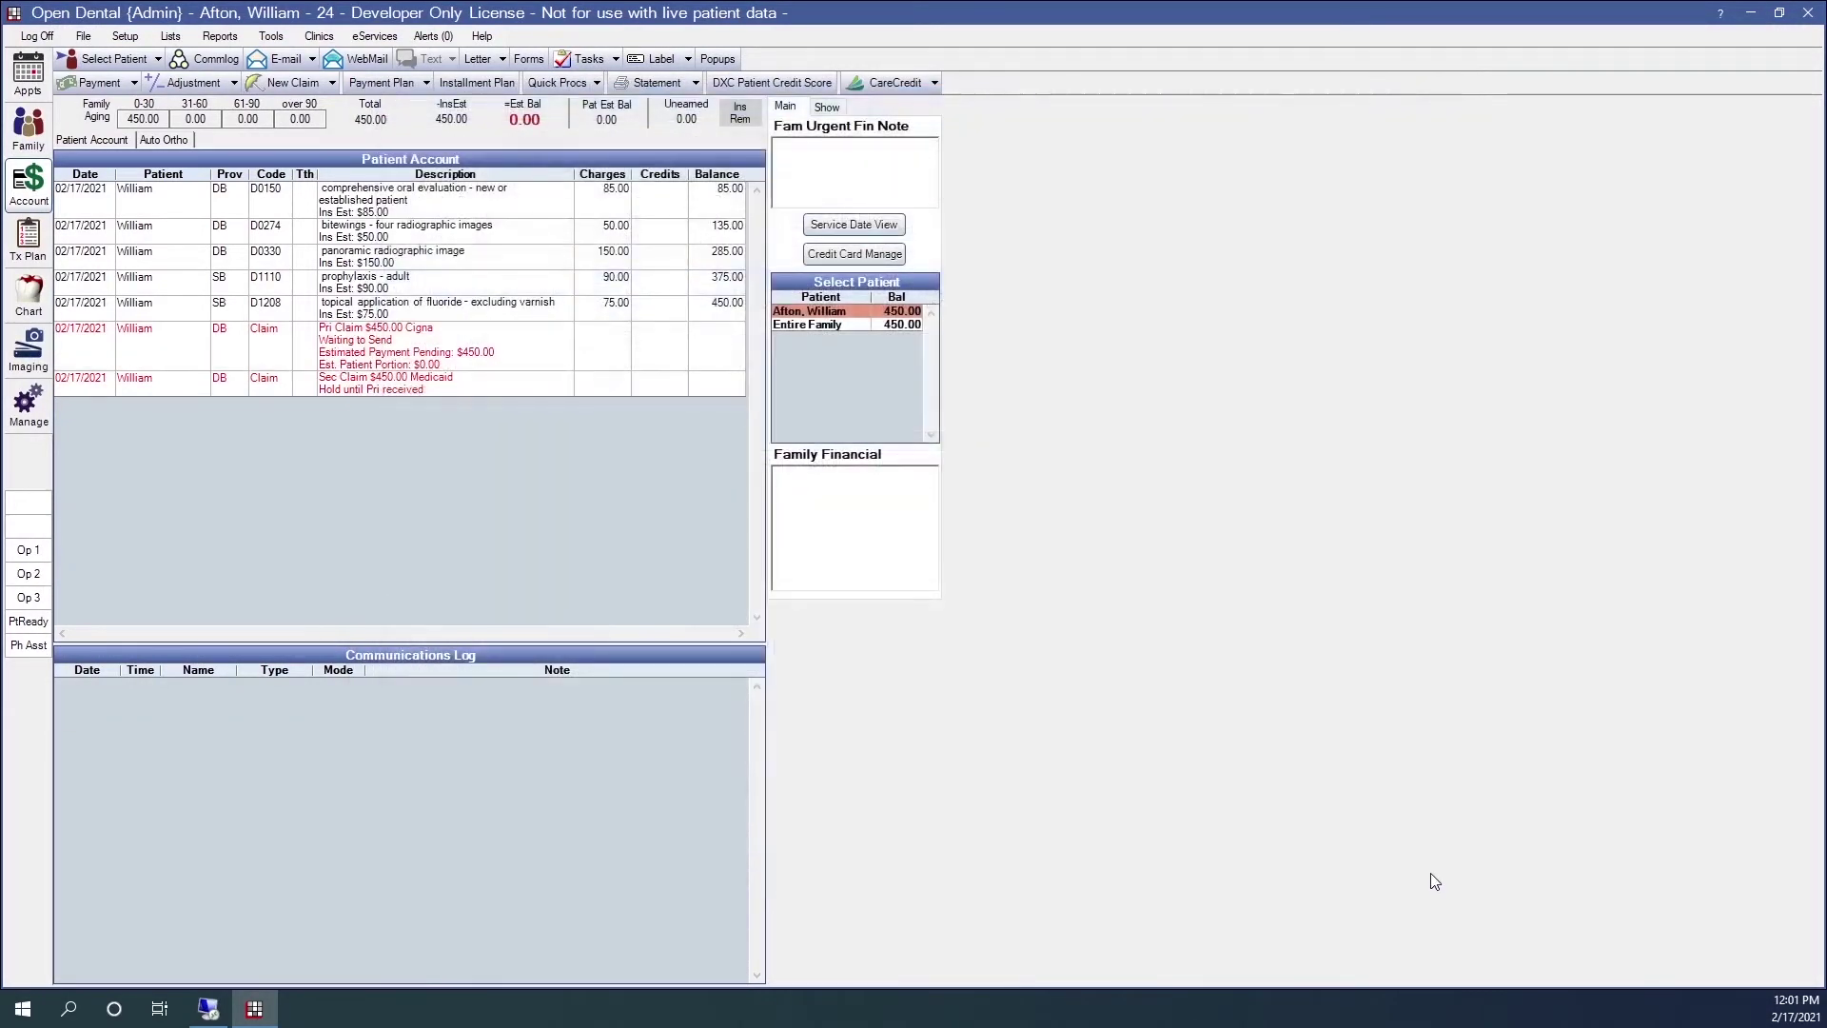
left_click(32, 420)
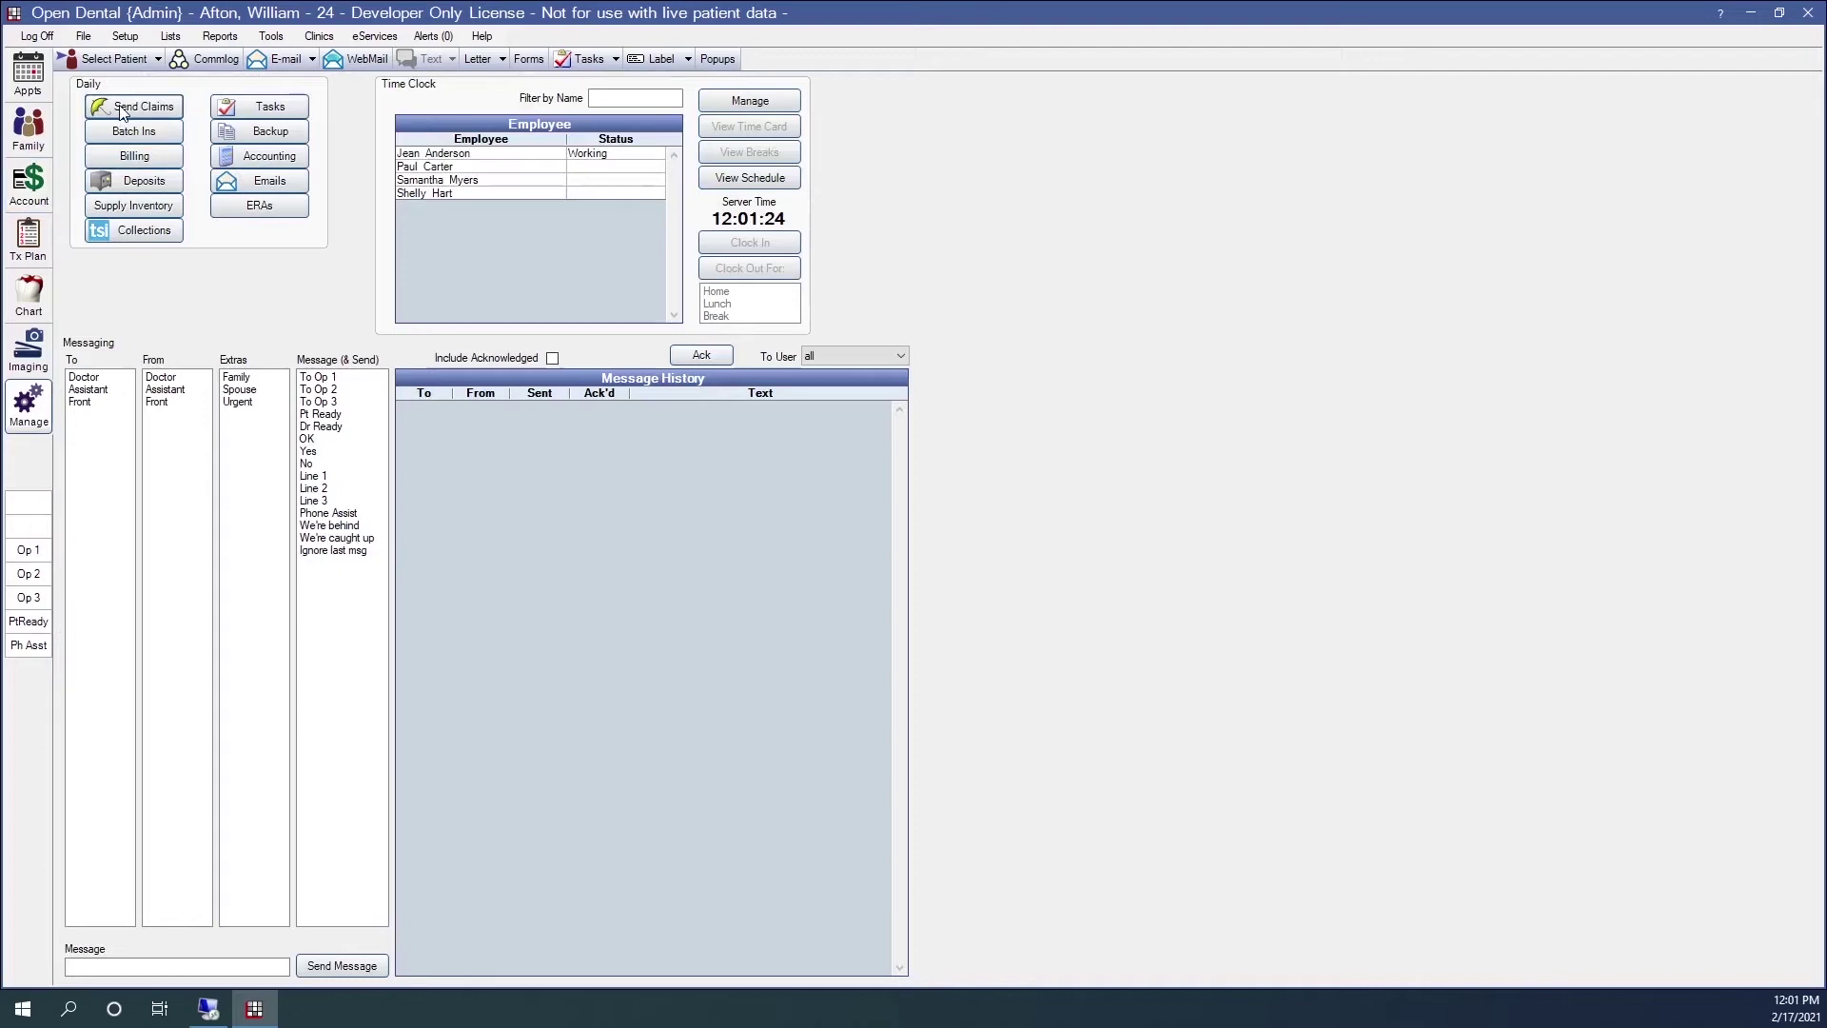
left_click(121, 110)
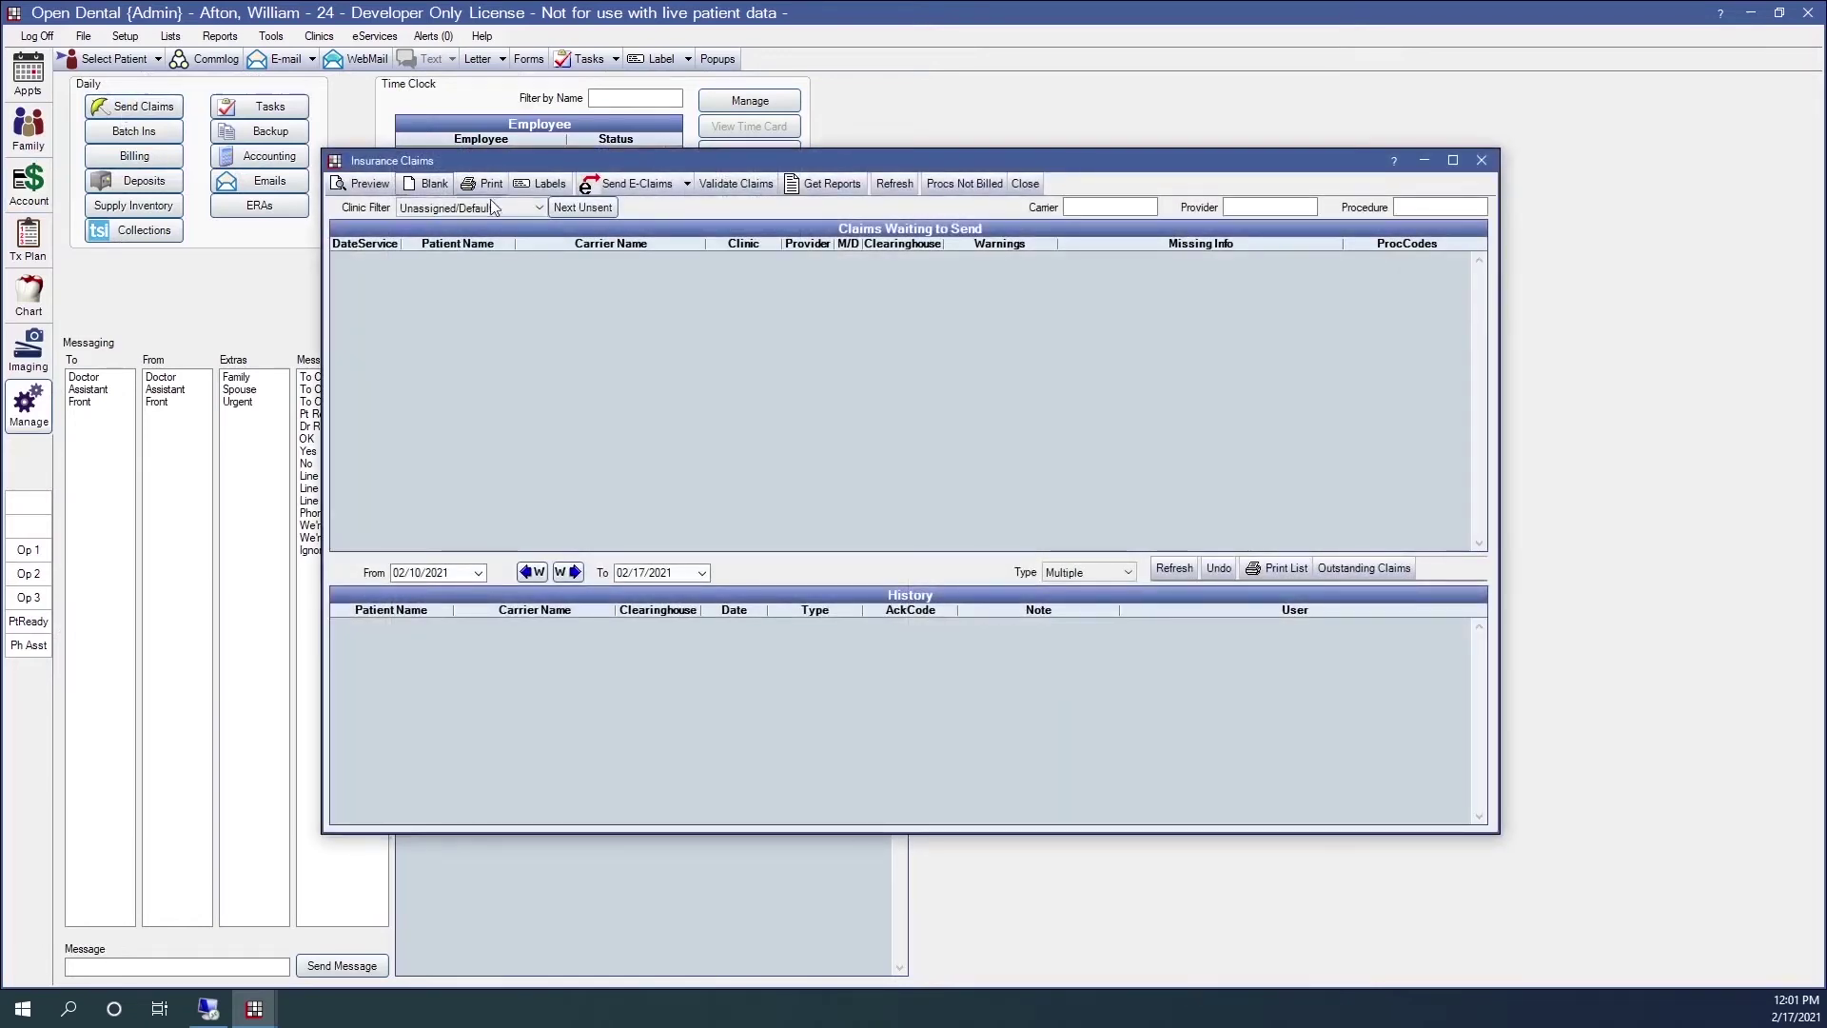
left_click(538, 207)
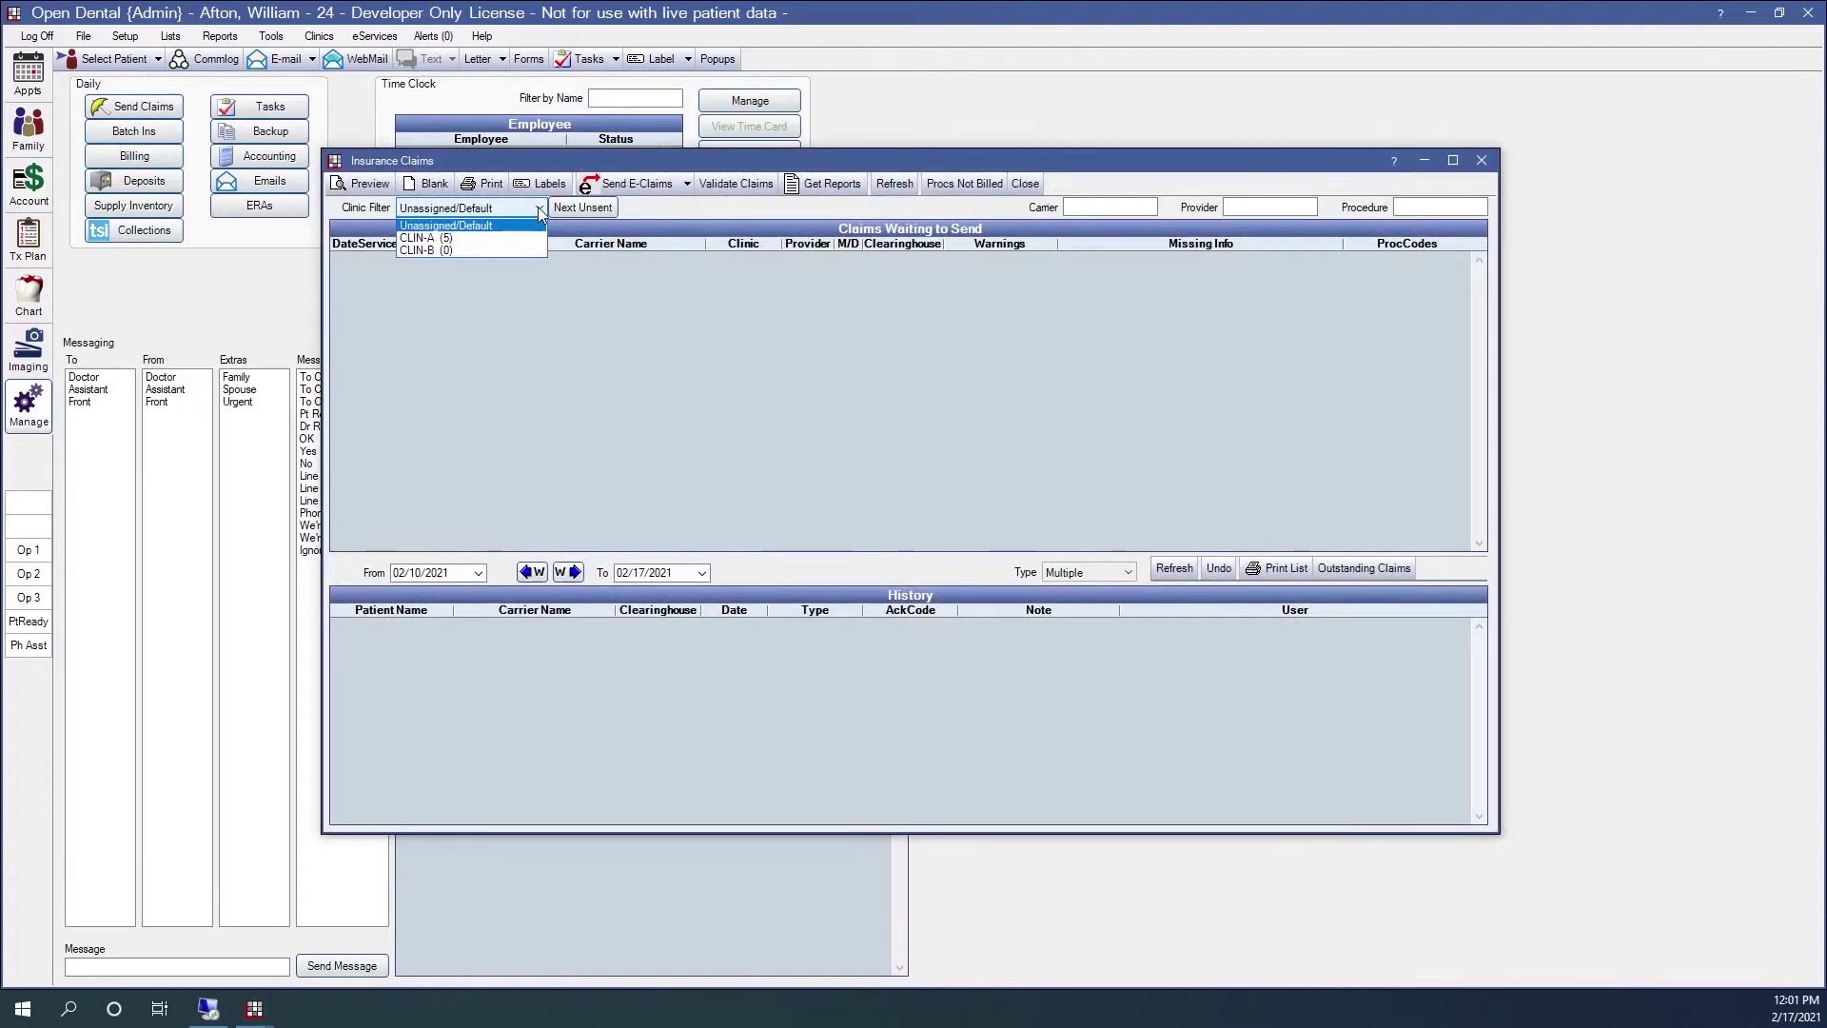
left_click(454, 240)
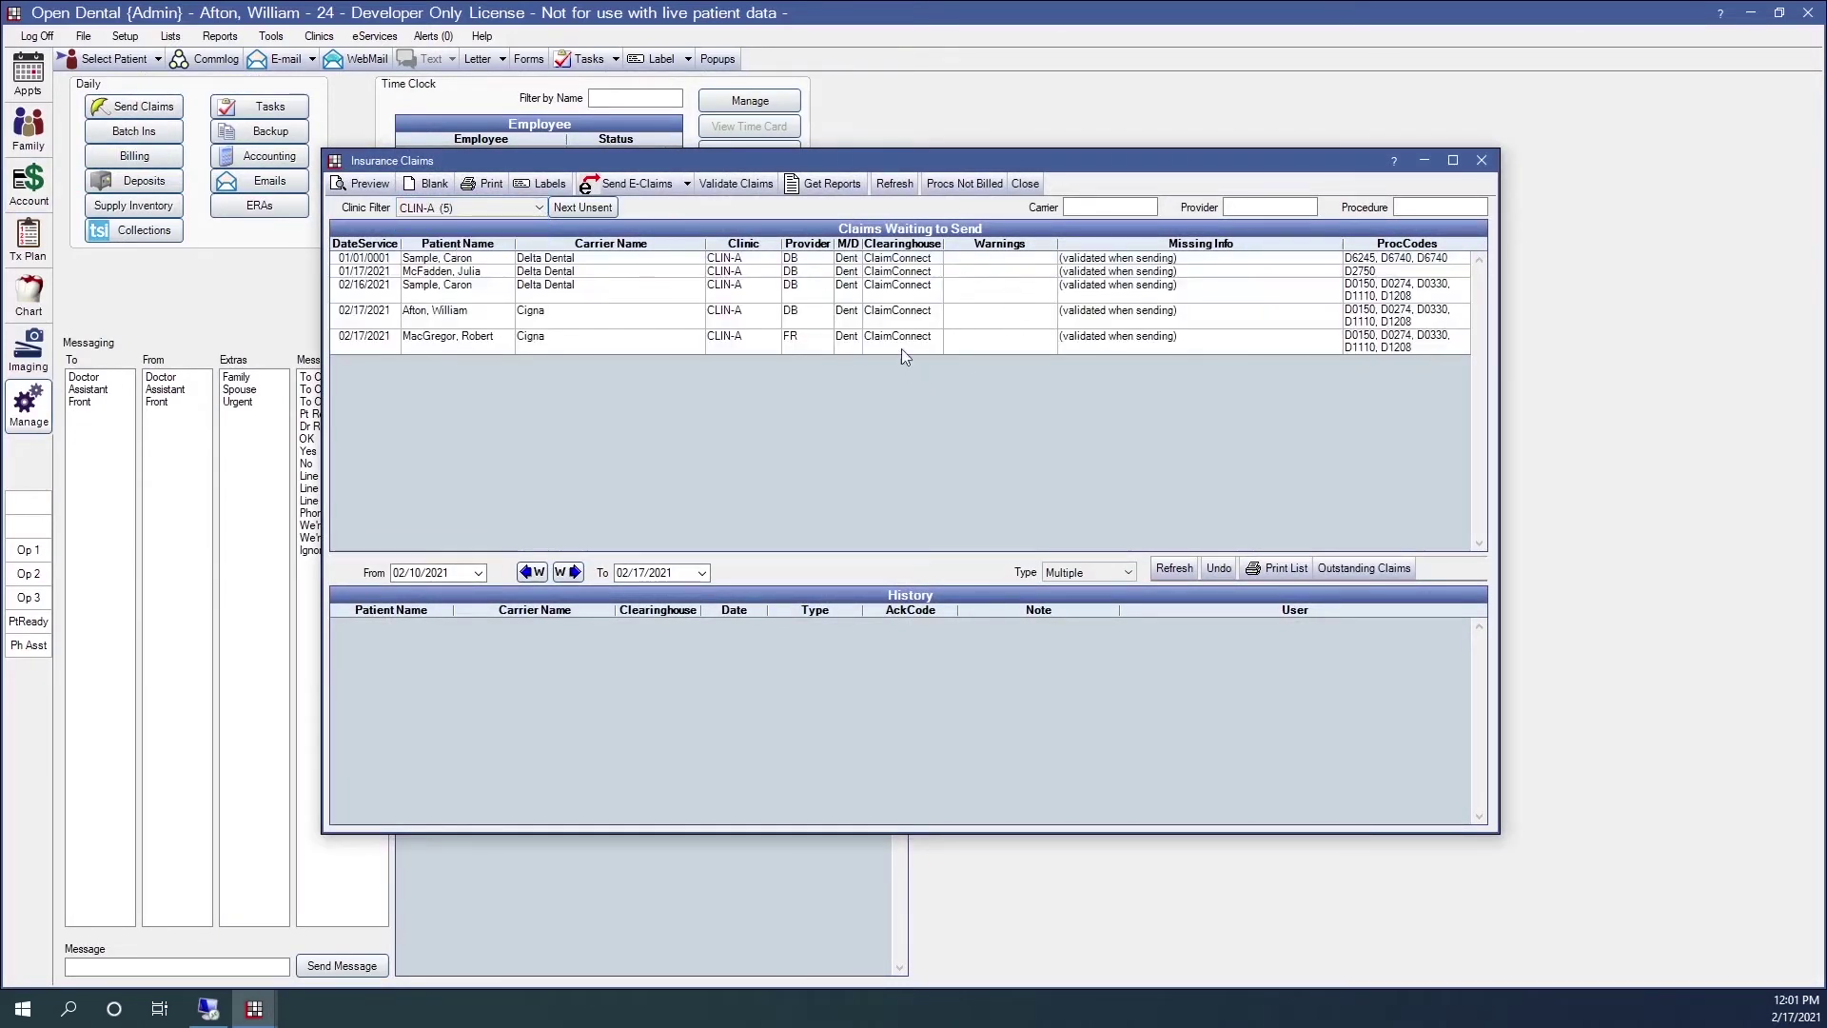
left_click(891, 292)
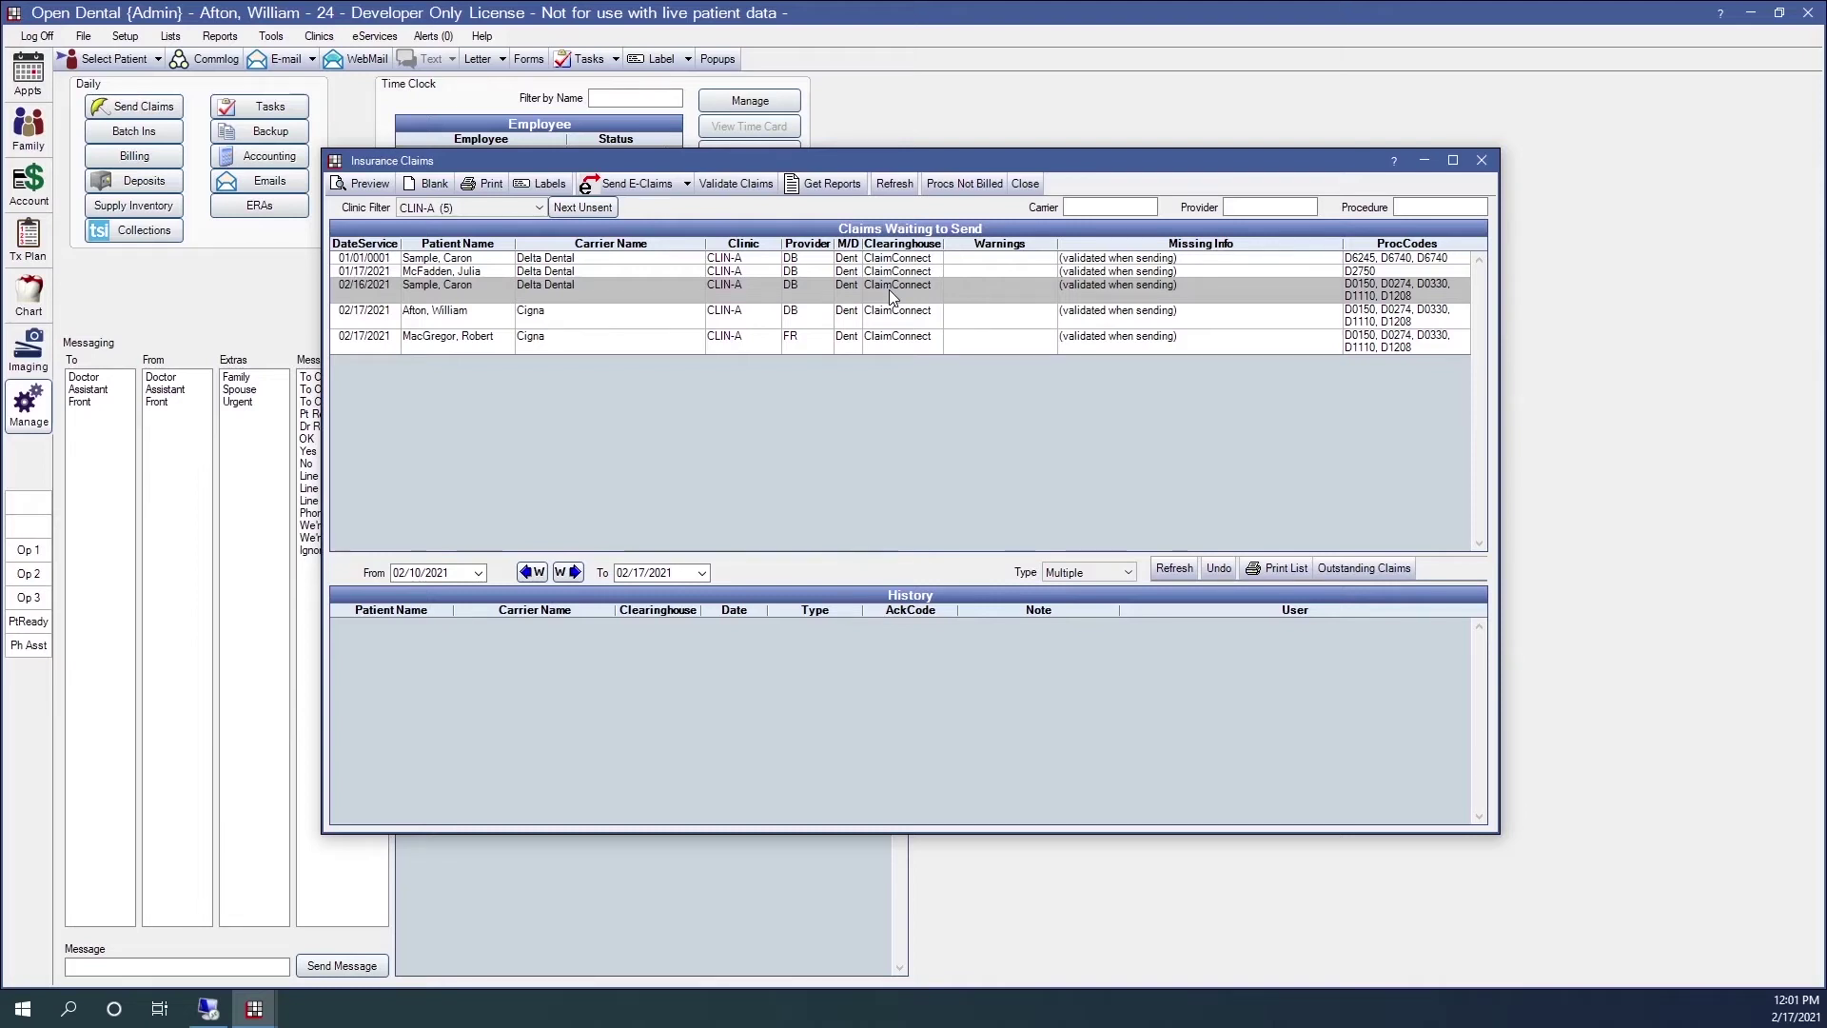
left_click_drag(863, 265, 839, 345)
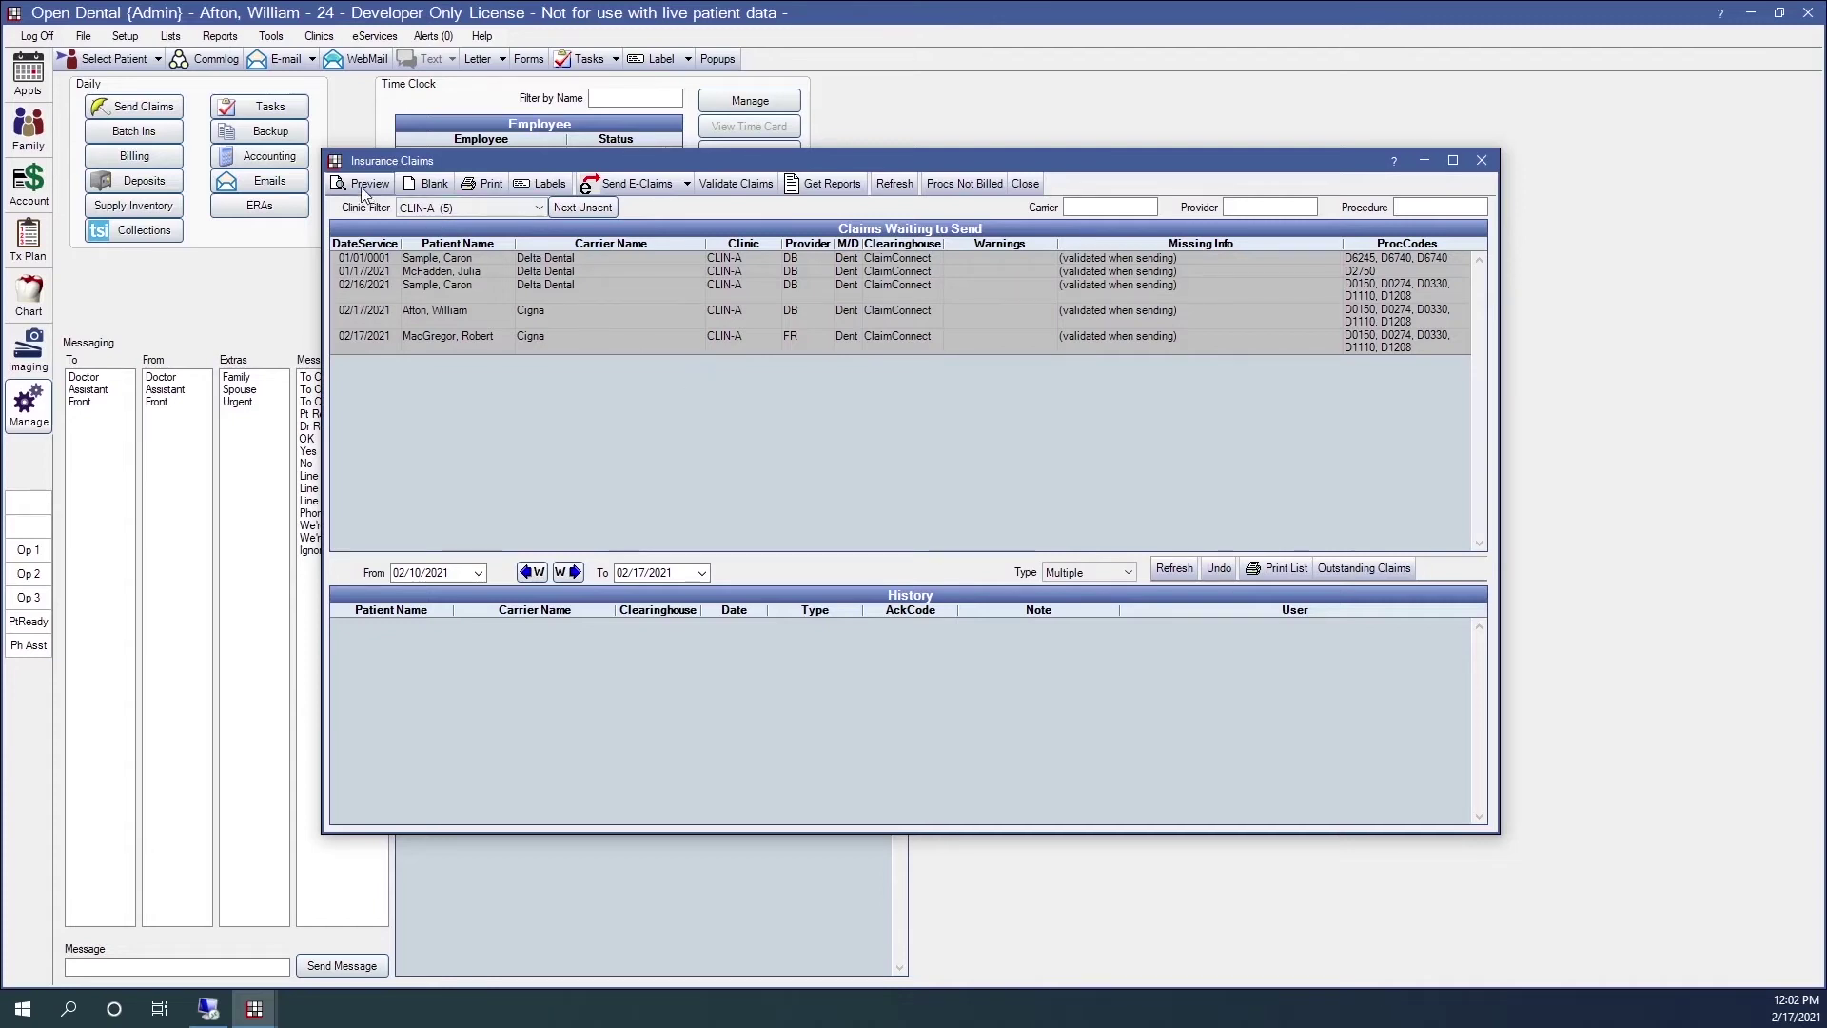
left_click(465, 290)
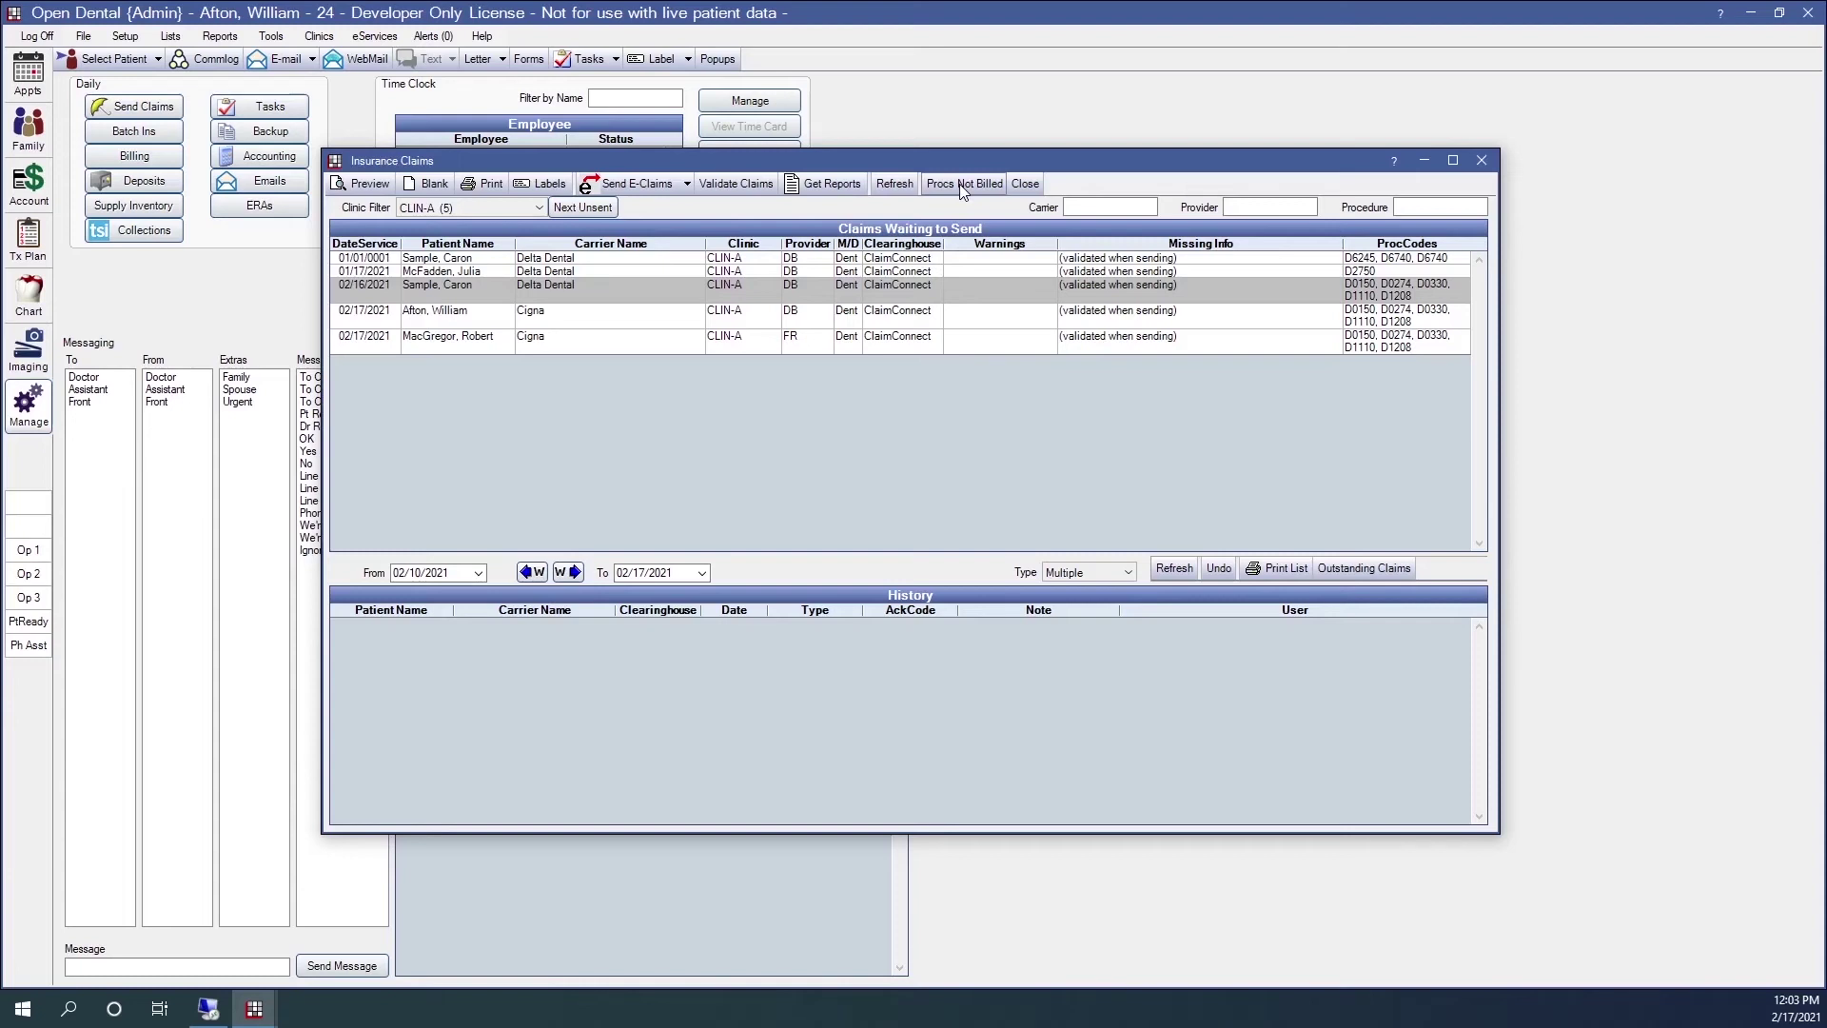
List procedures not billed from 02/01/2021 for clinic CLIN-A.
left_click(961, 188)
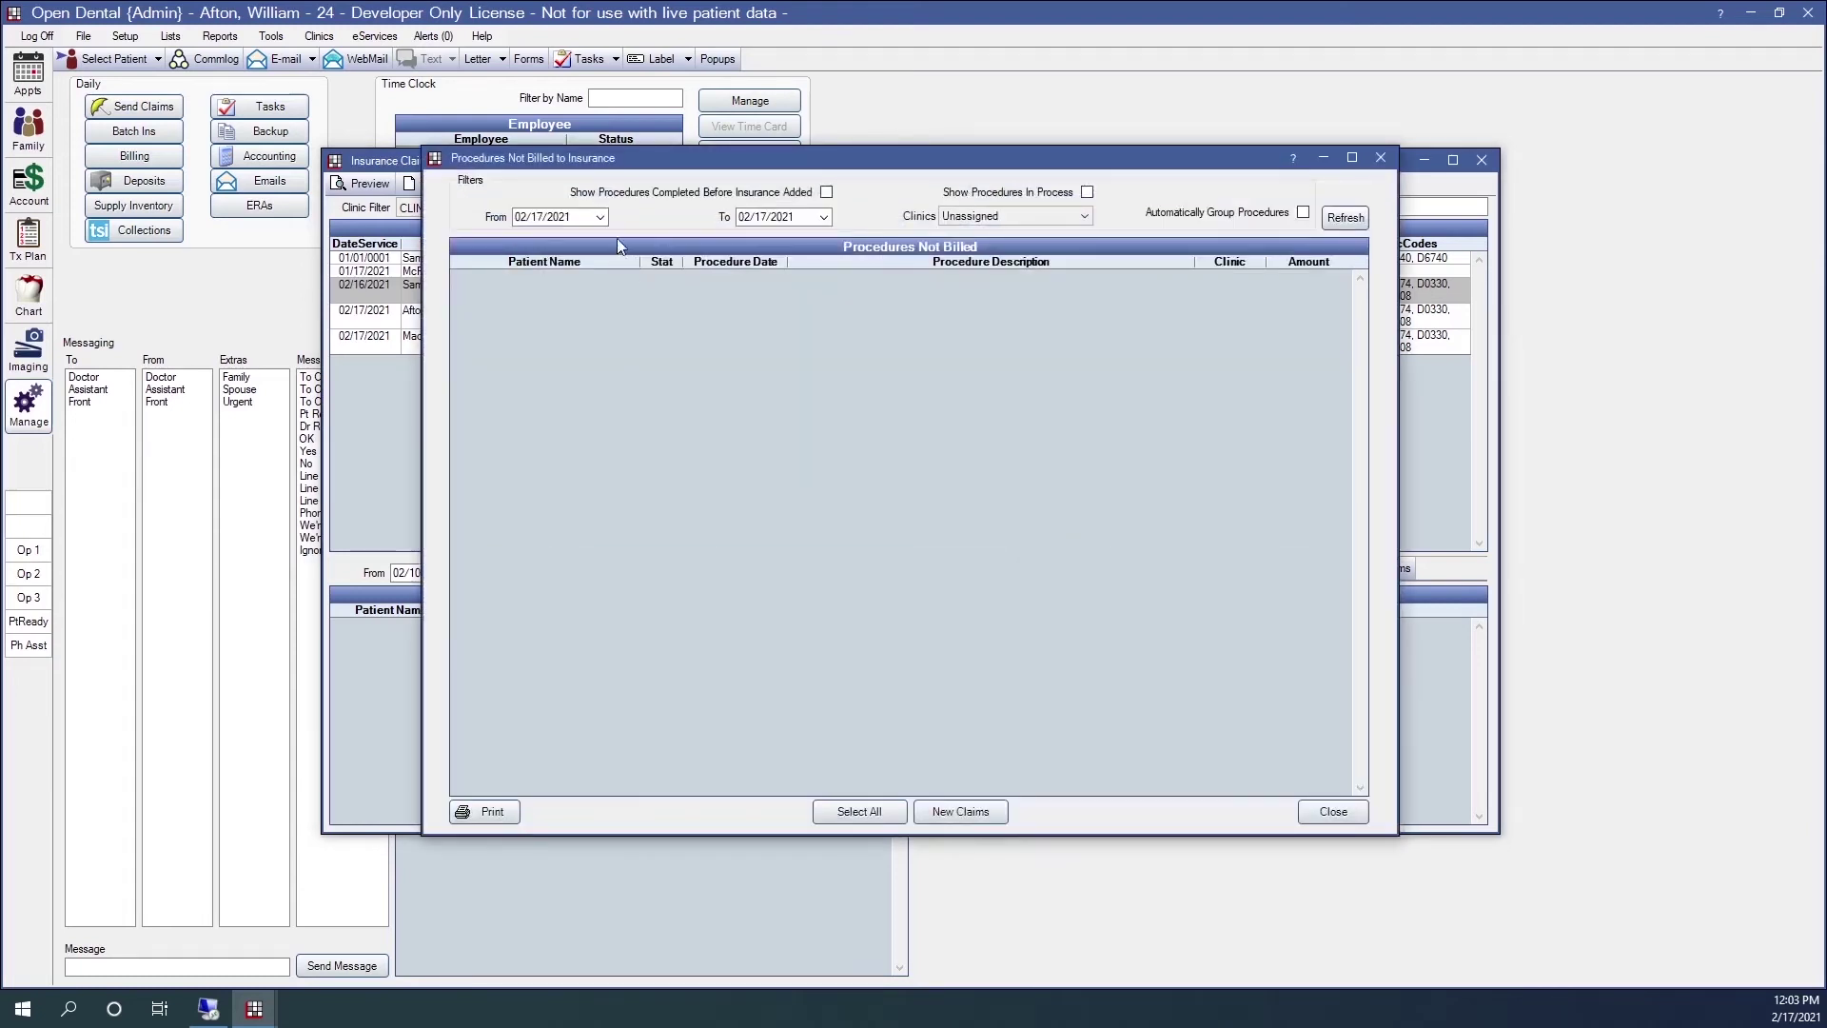
left_click(599, 217)
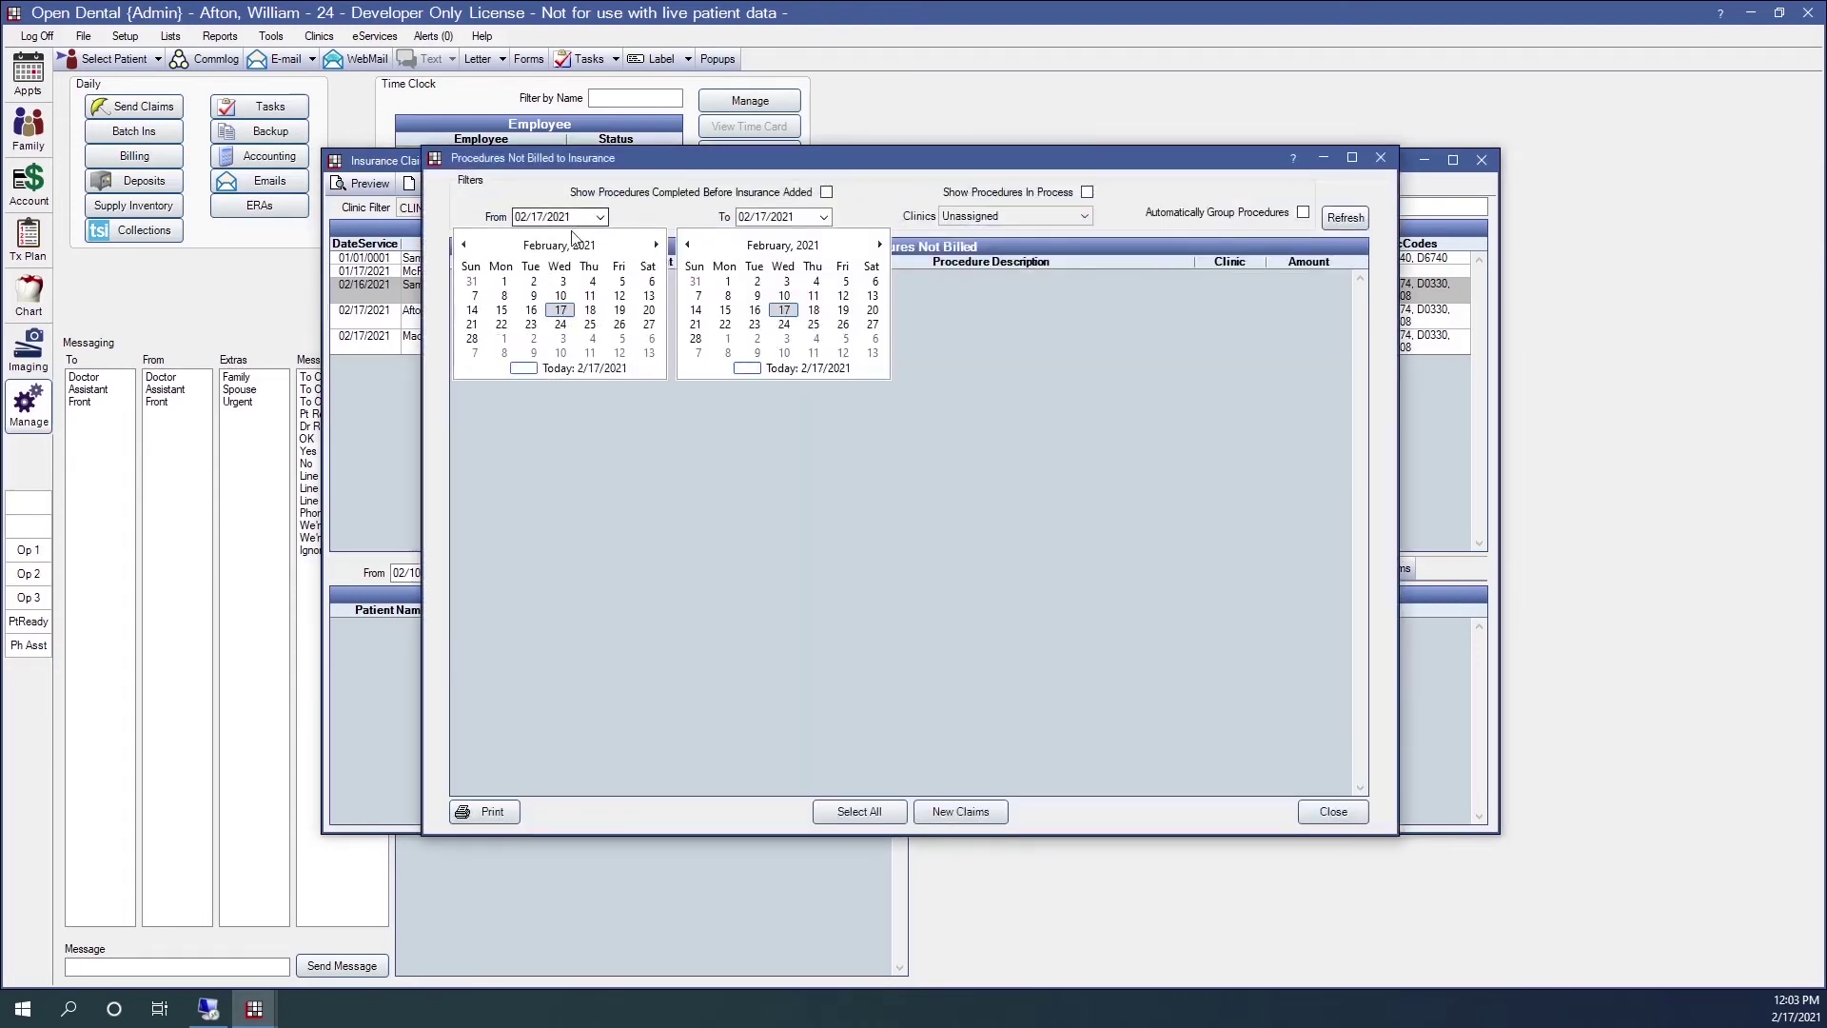
left_click(502, 282)
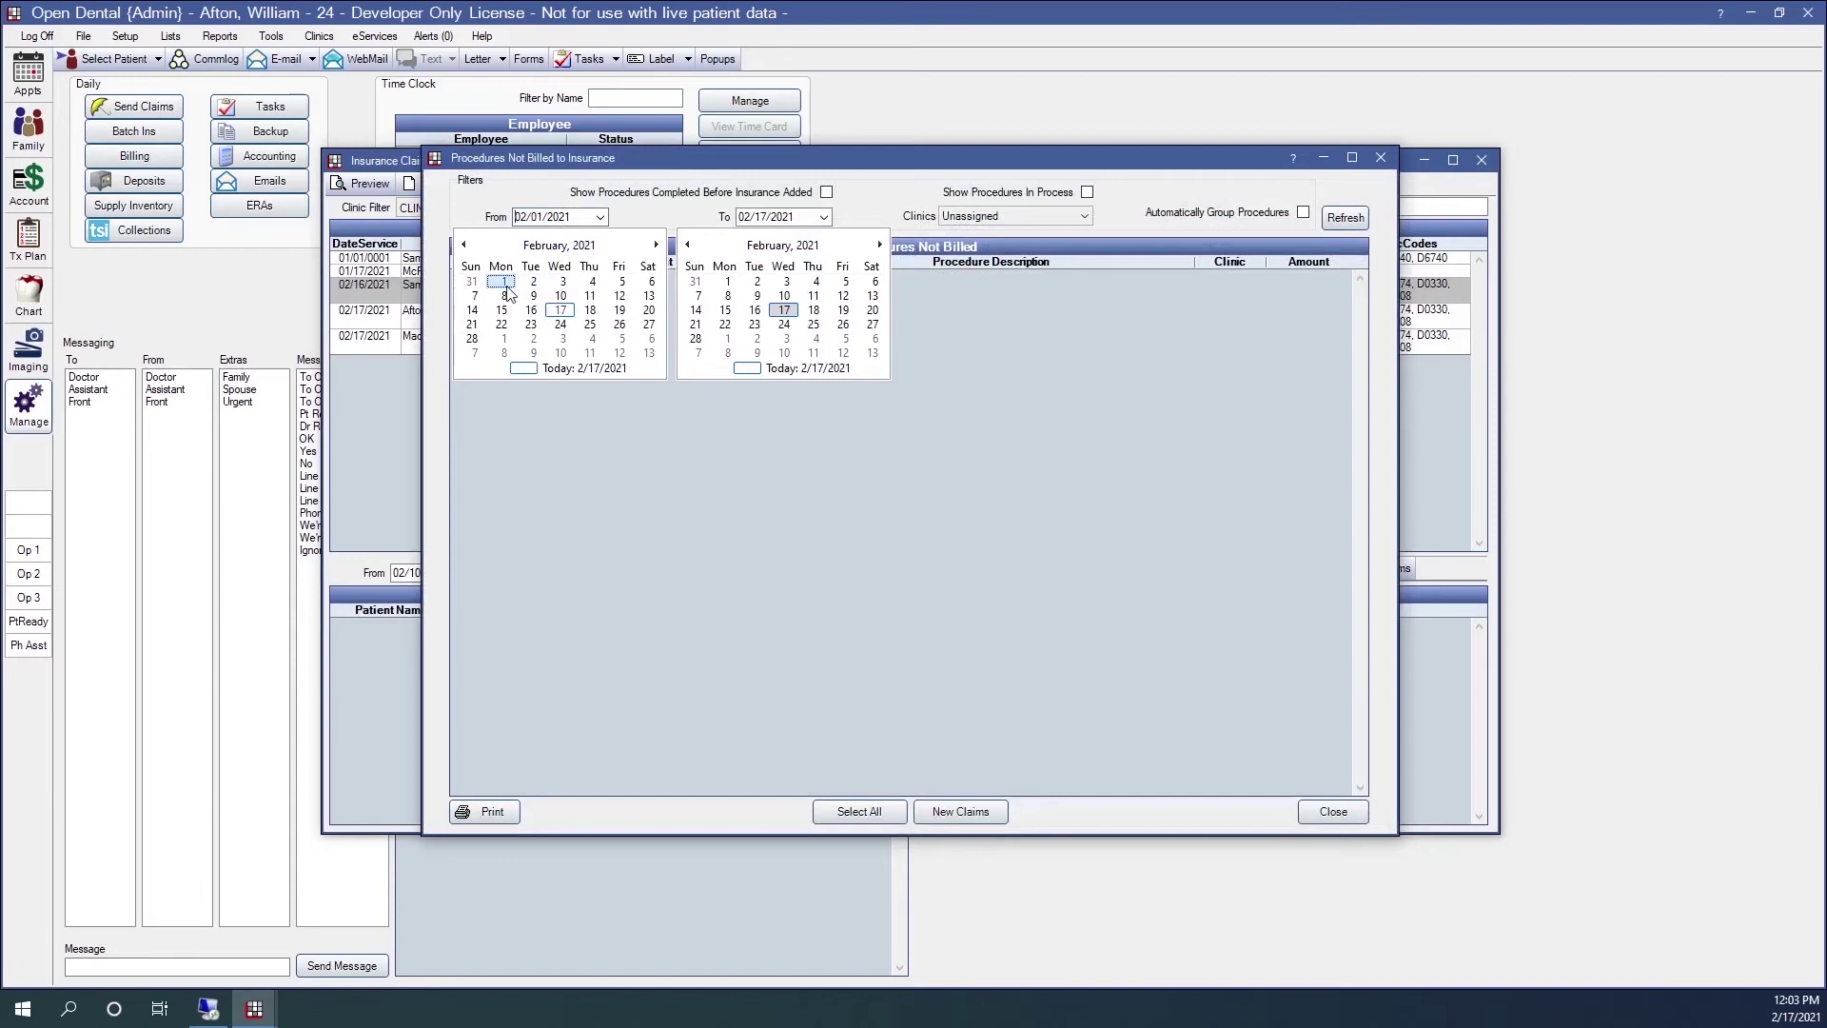
left_click(1009, 217)
left_click(987, 266)
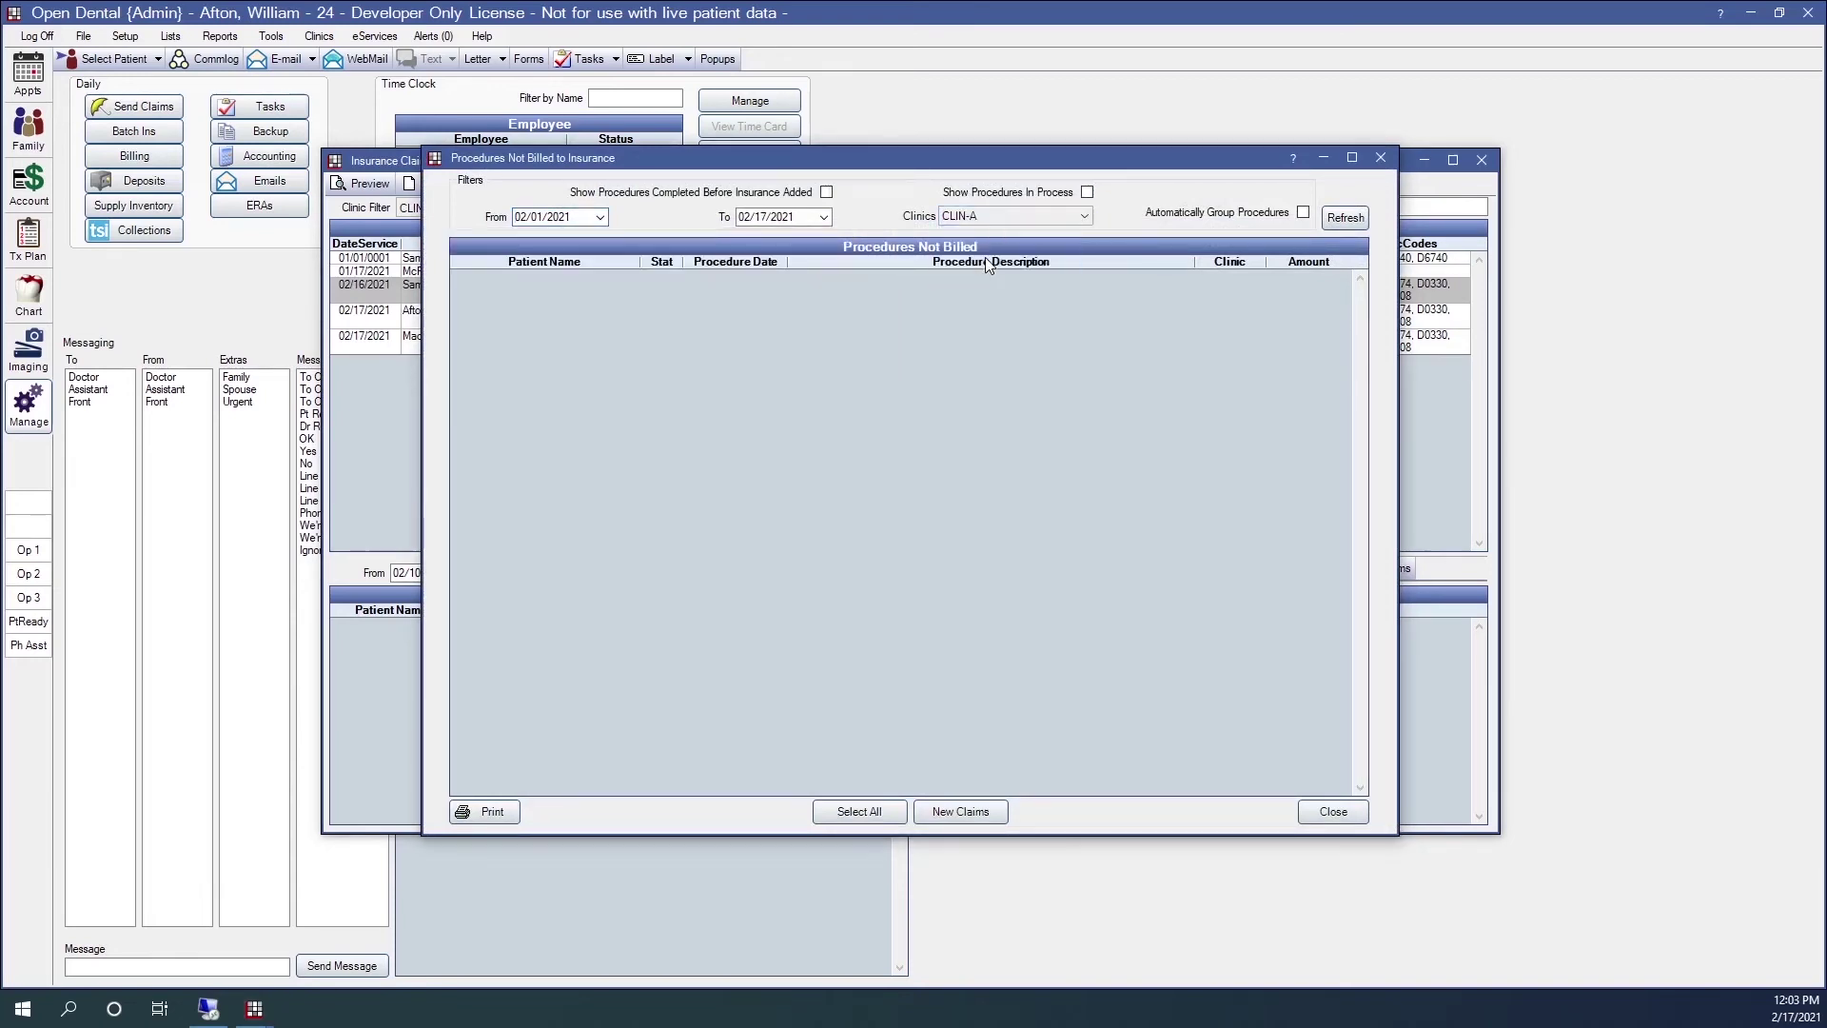
left_click(1346, 218)
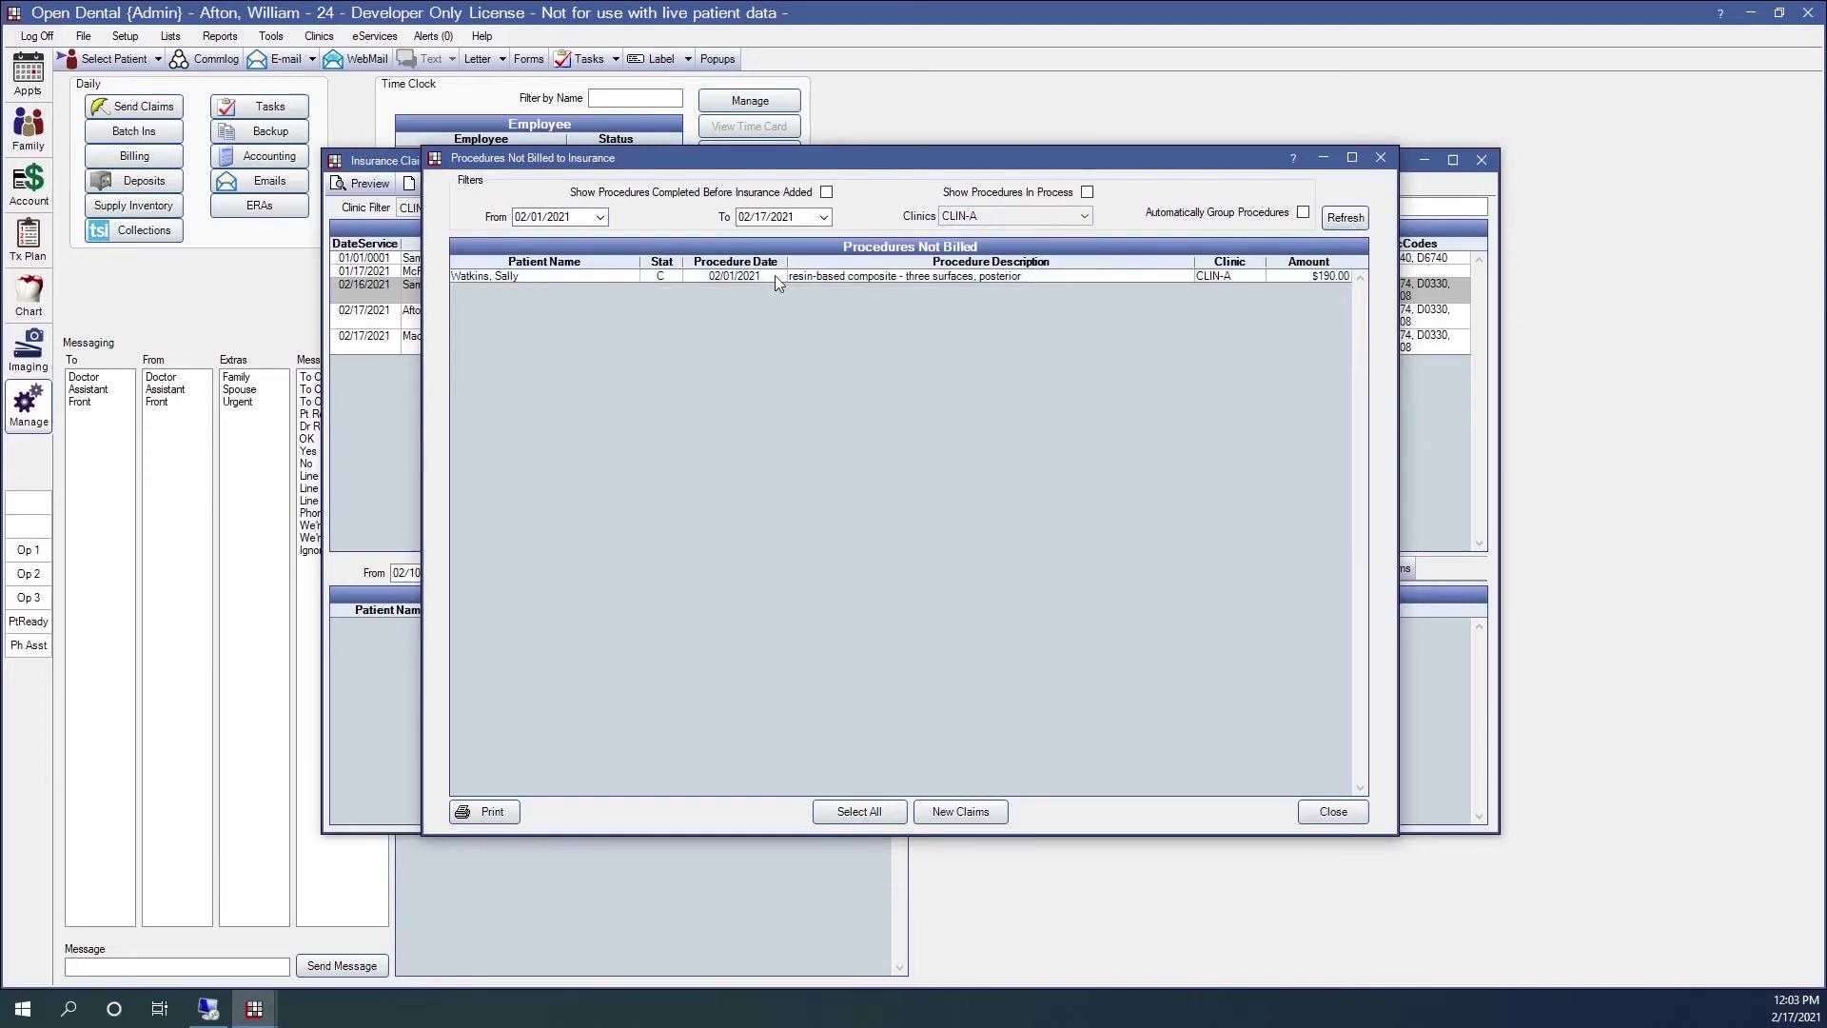
Create a claim for the $190.00 composite procedure and close the window.
left_click(836, 278)
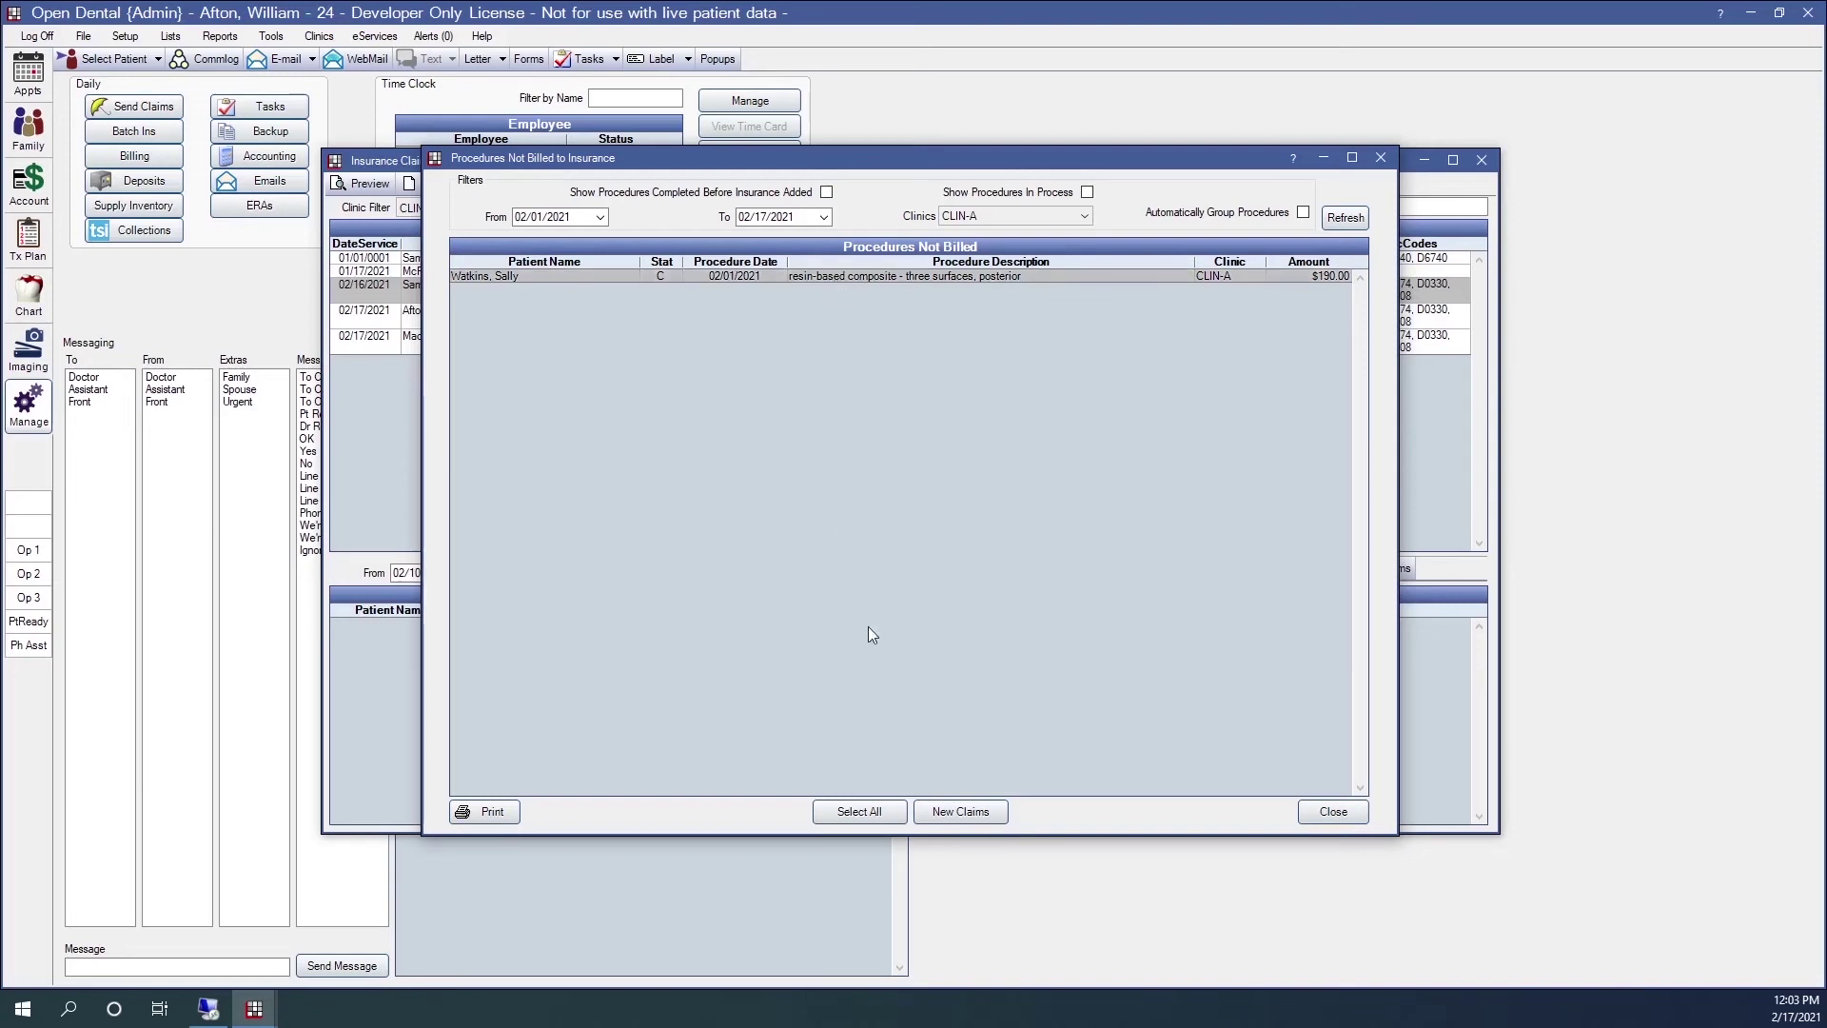
left_click(948, 815)
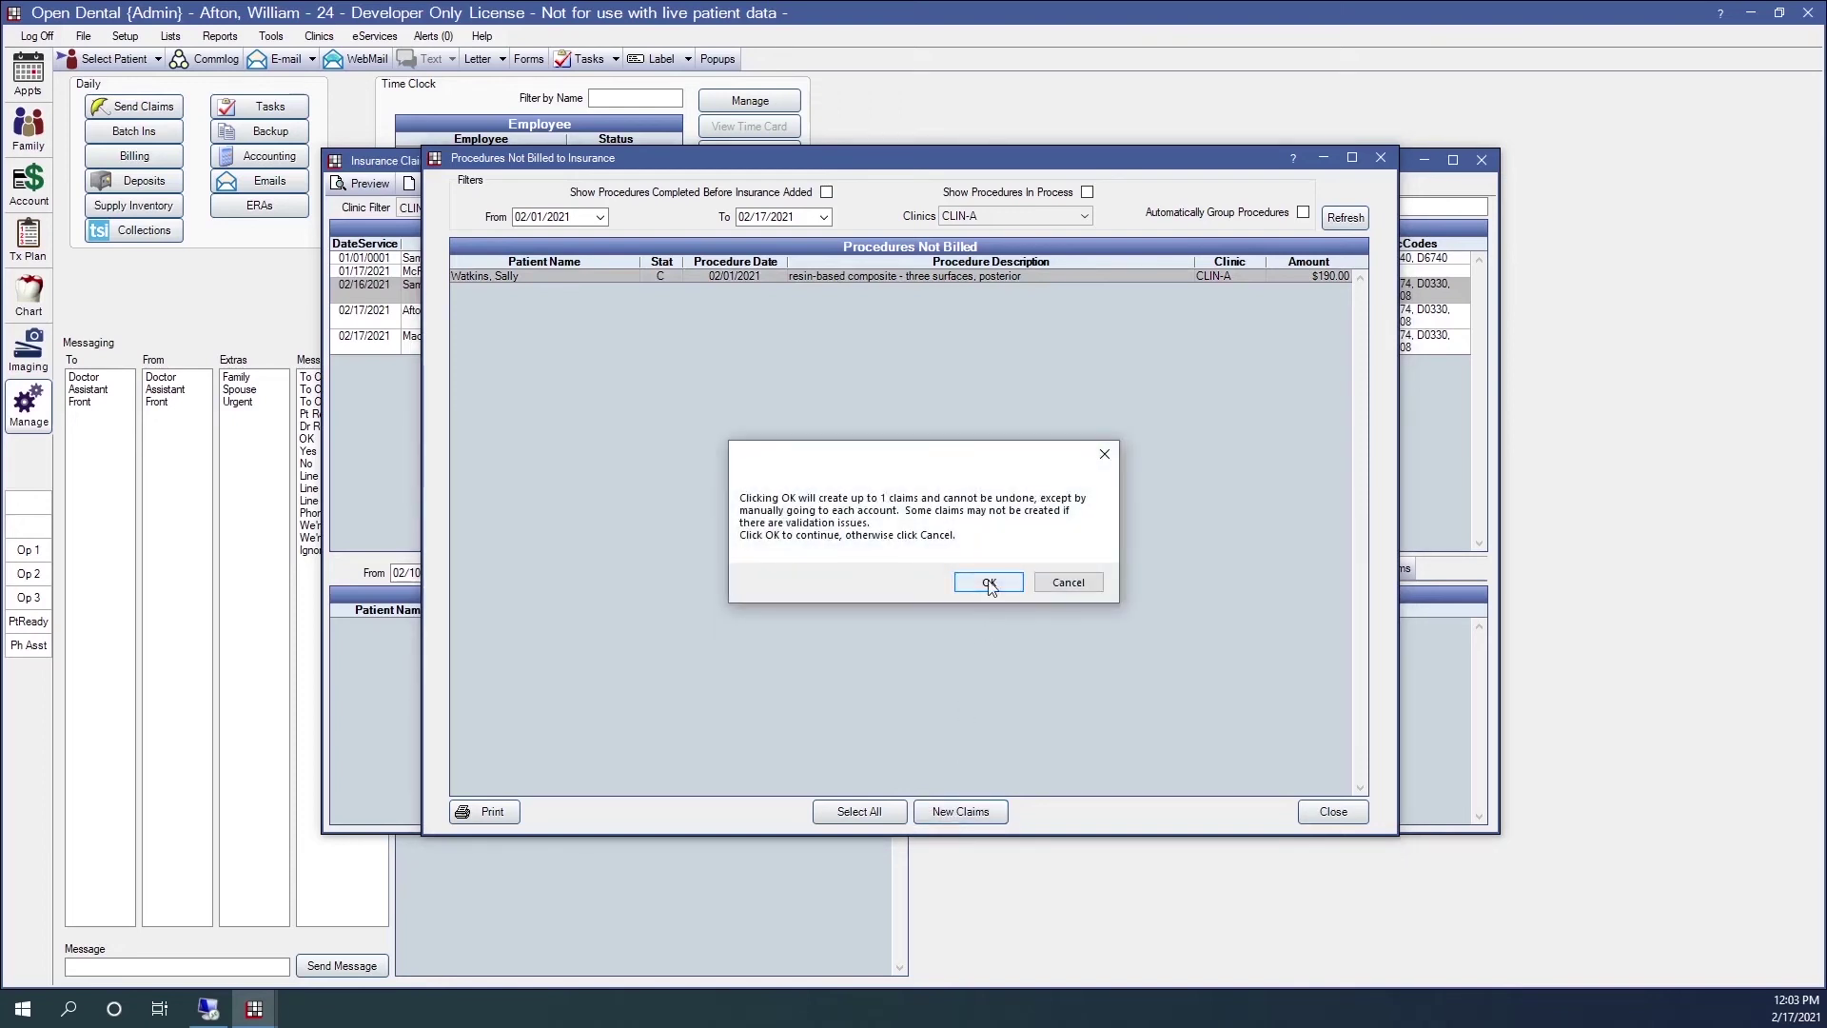
left_click(989, 582)
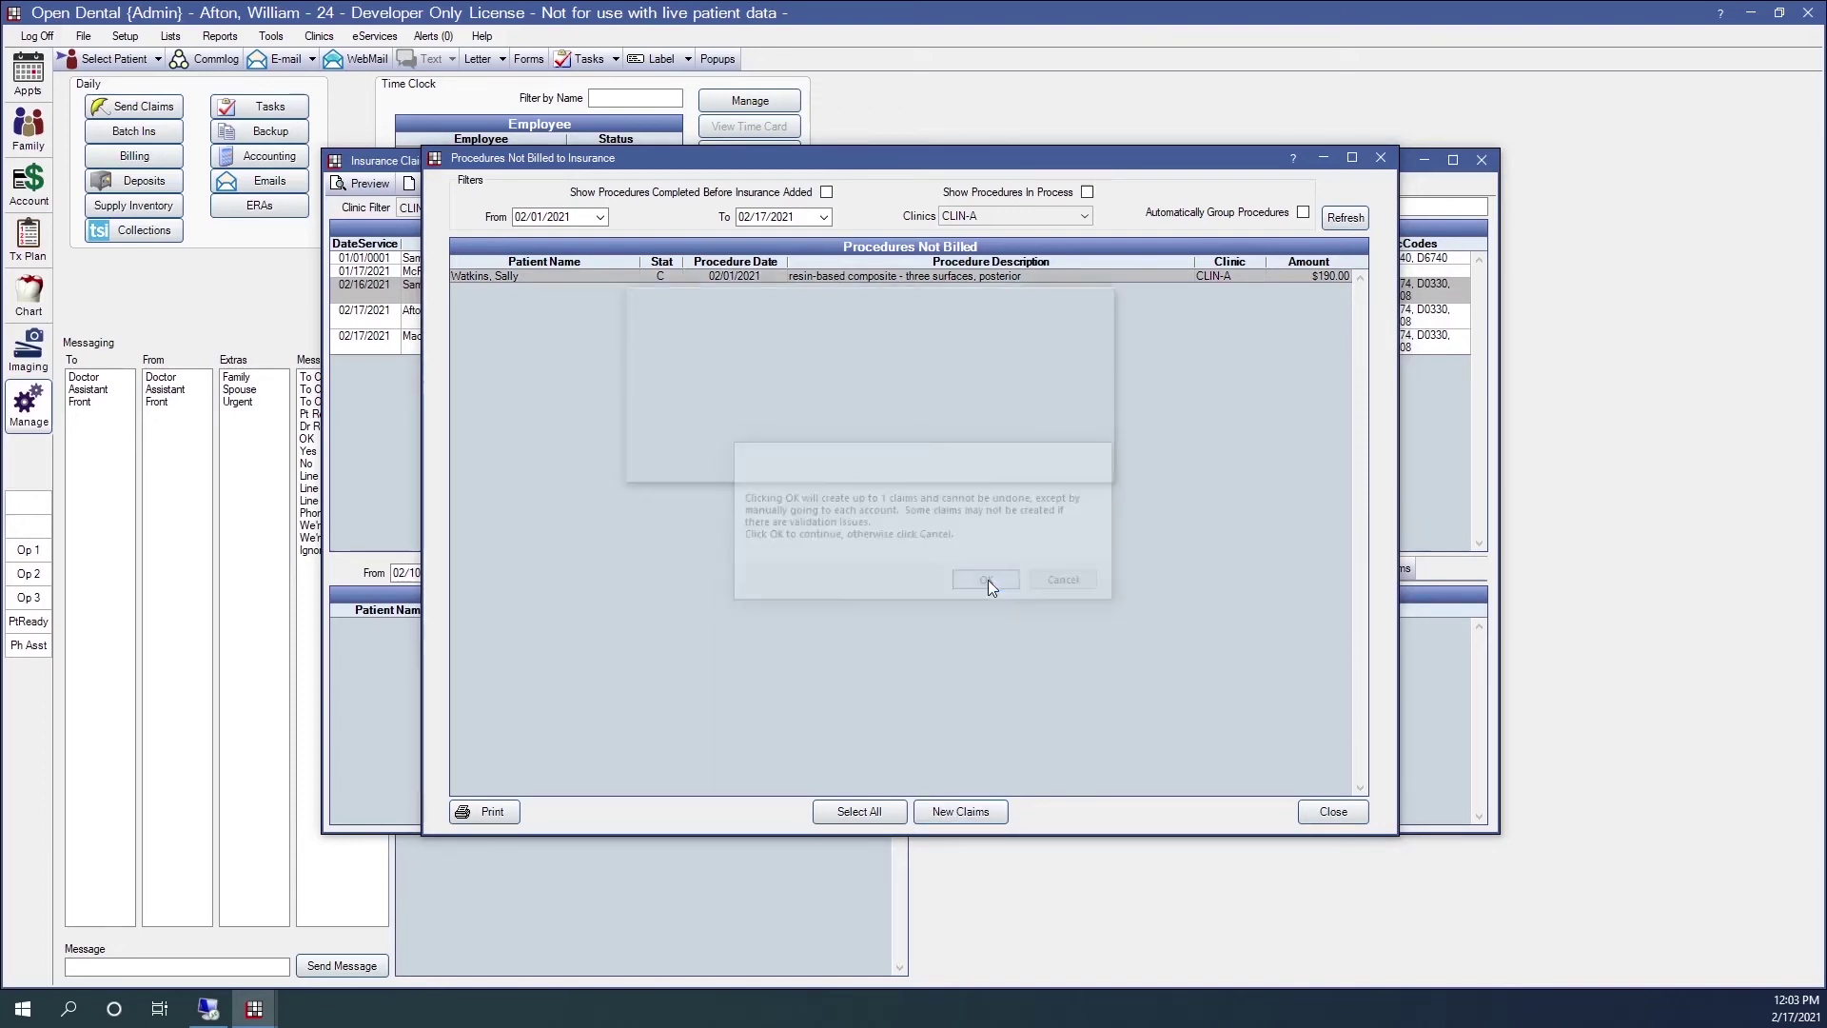
left_click(985, 568)
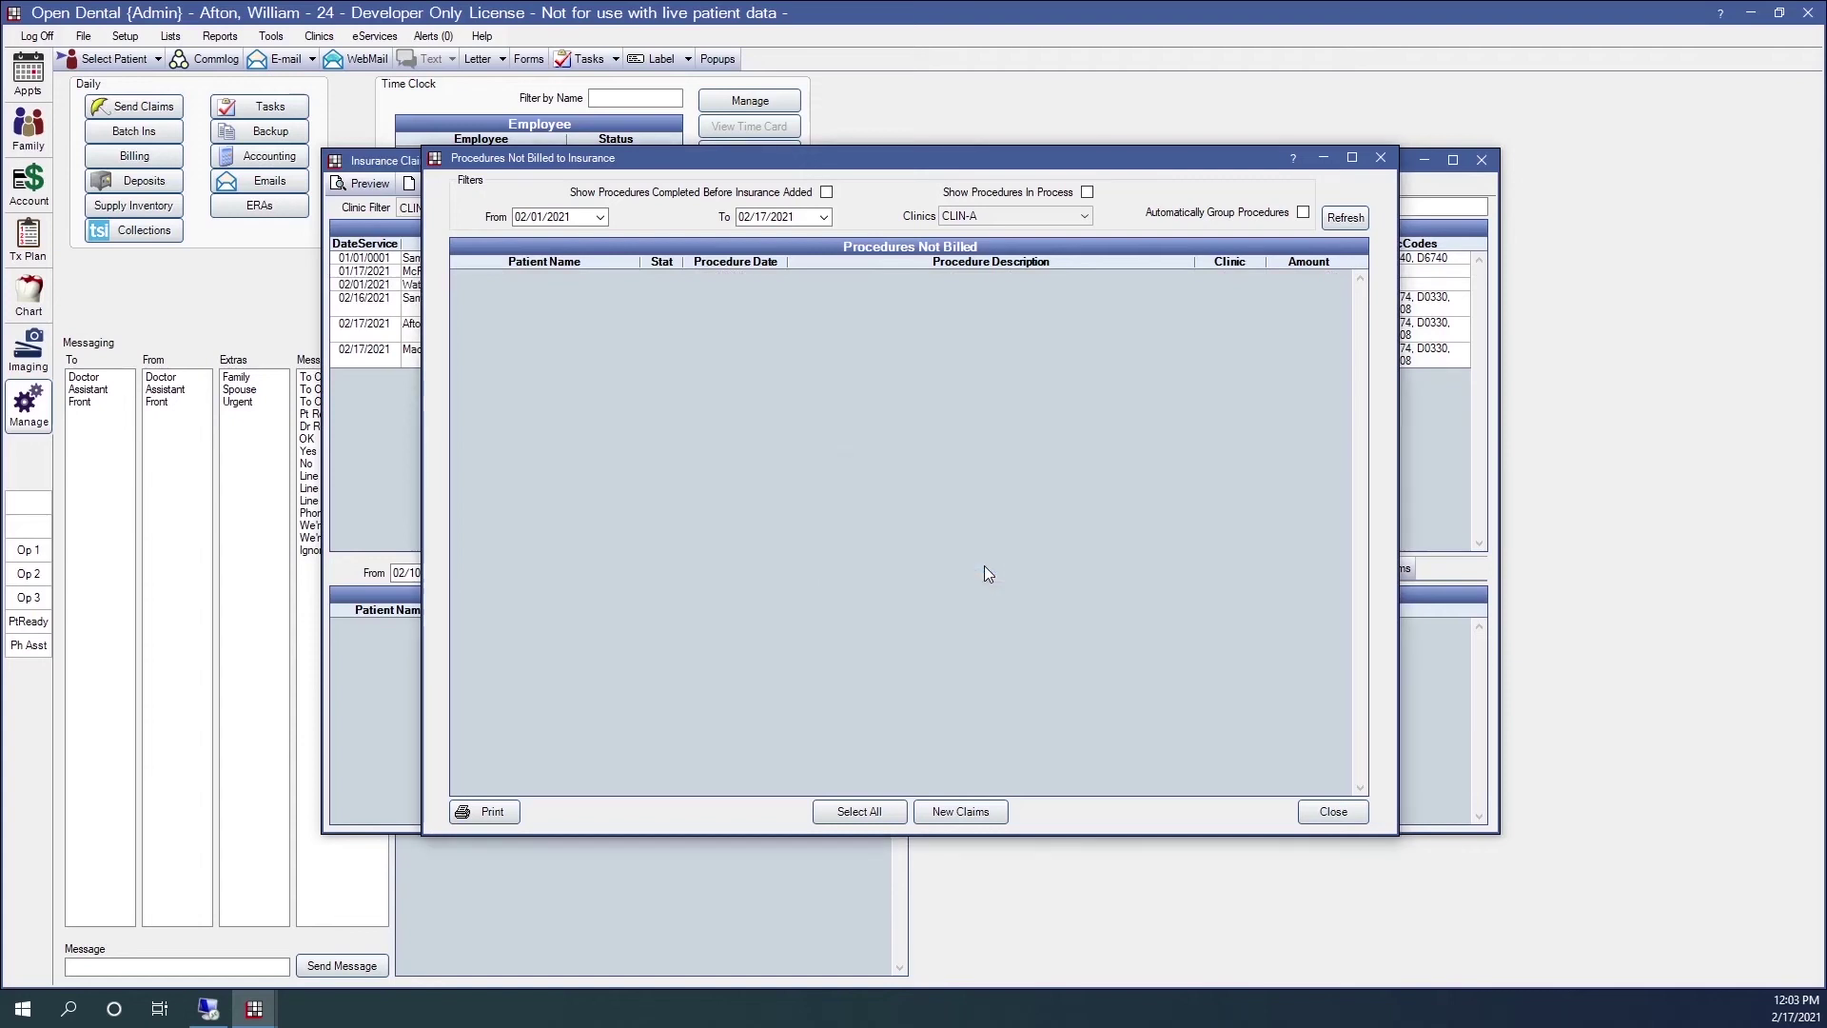
left_click(1332, 812)
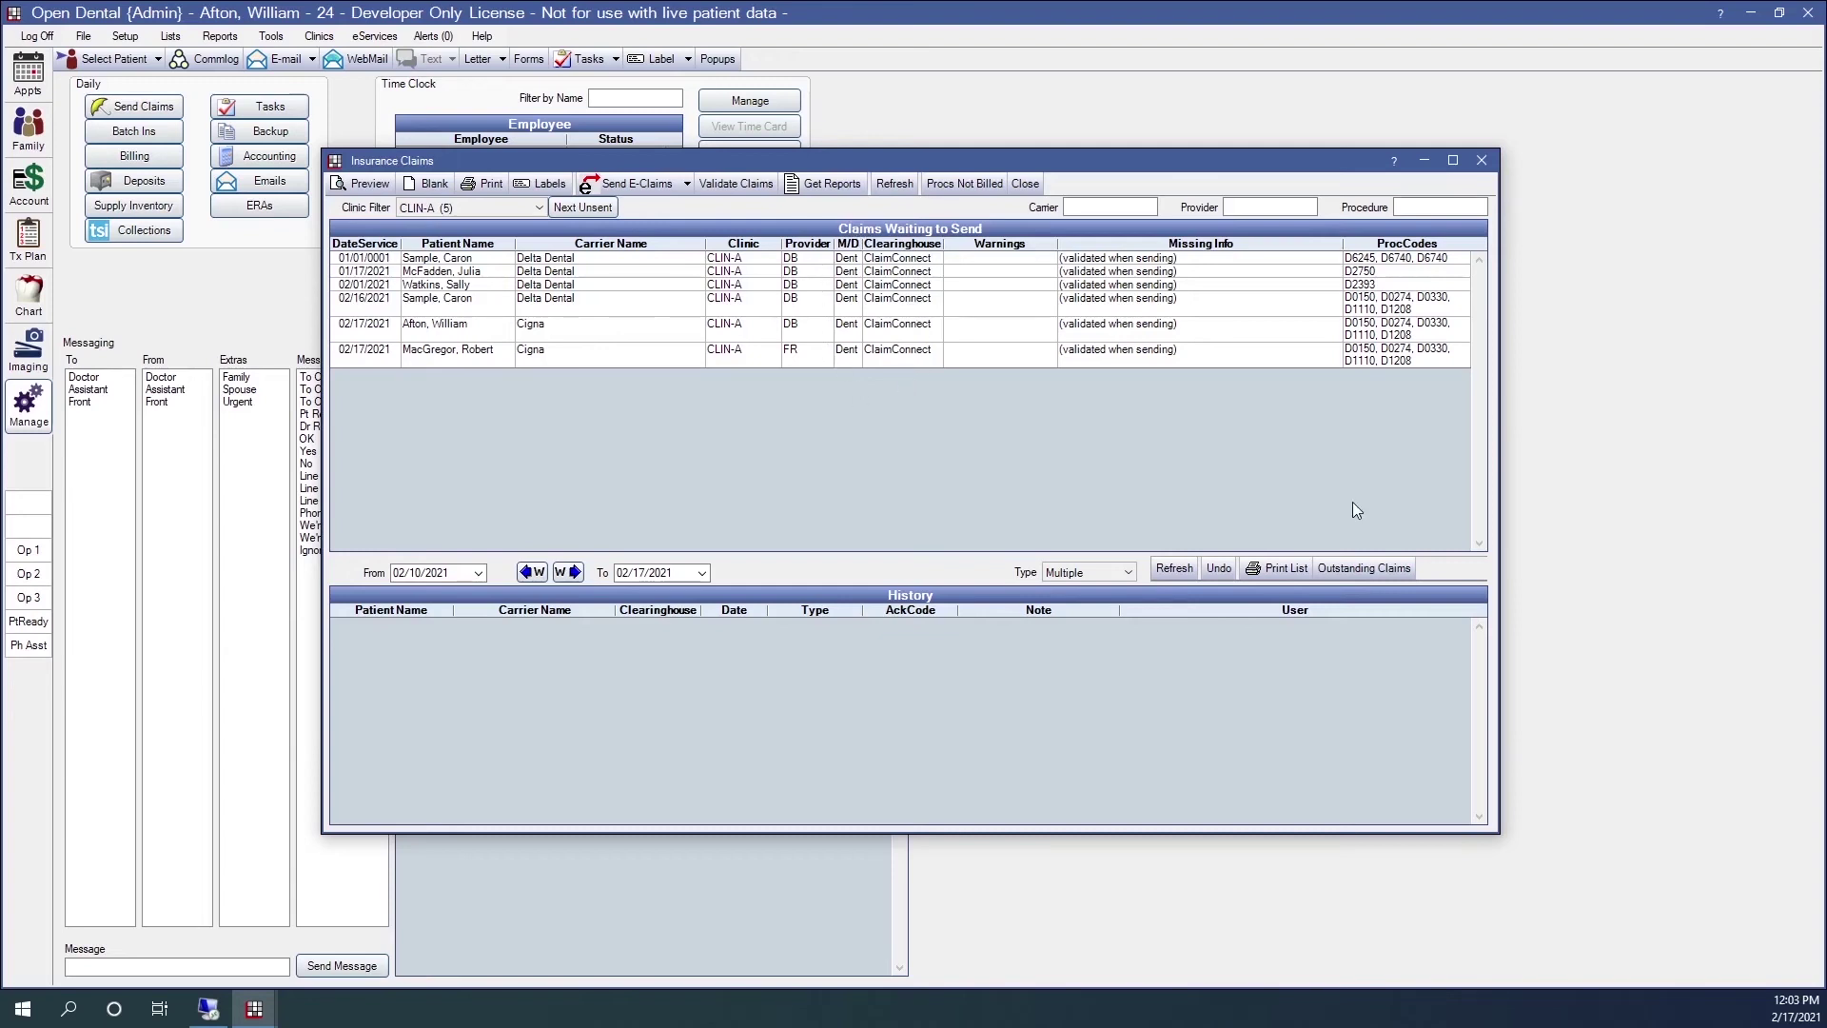
Close Insurance Claims and run the Procedures Not Billed to Insurance standard report.
left_click(1482, 162)
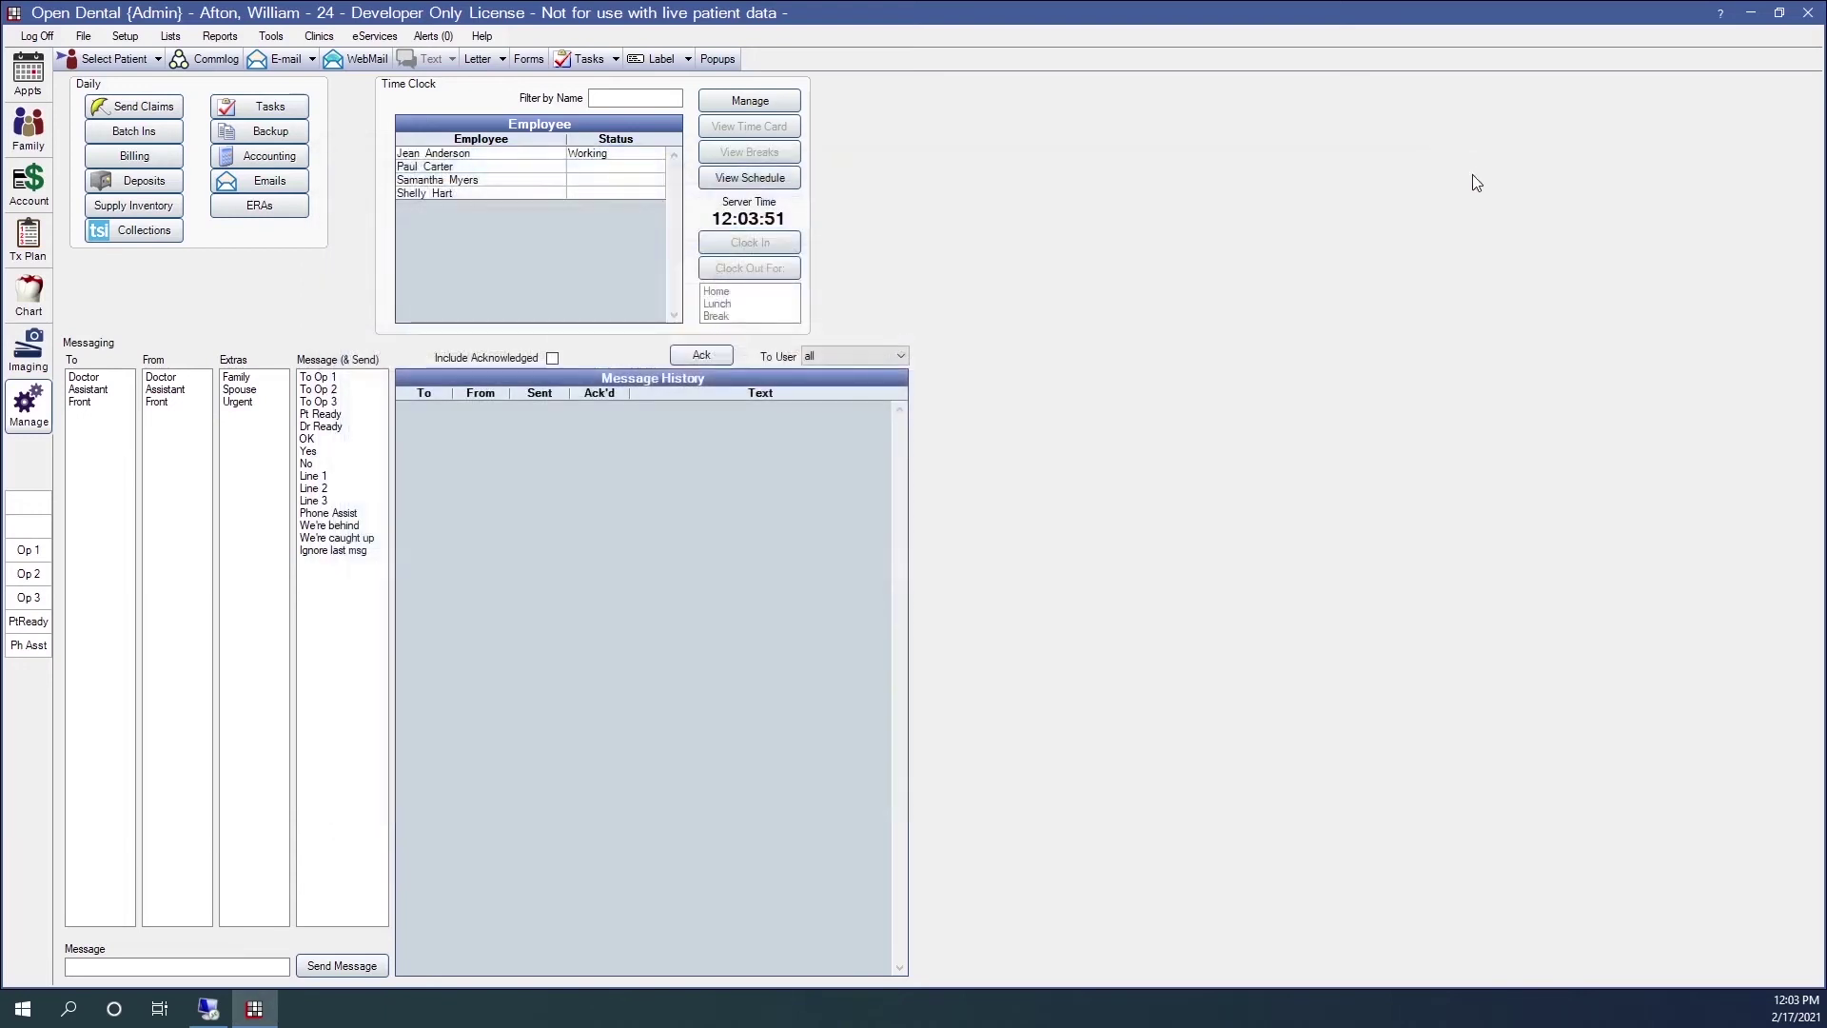
left_click(220, 41)
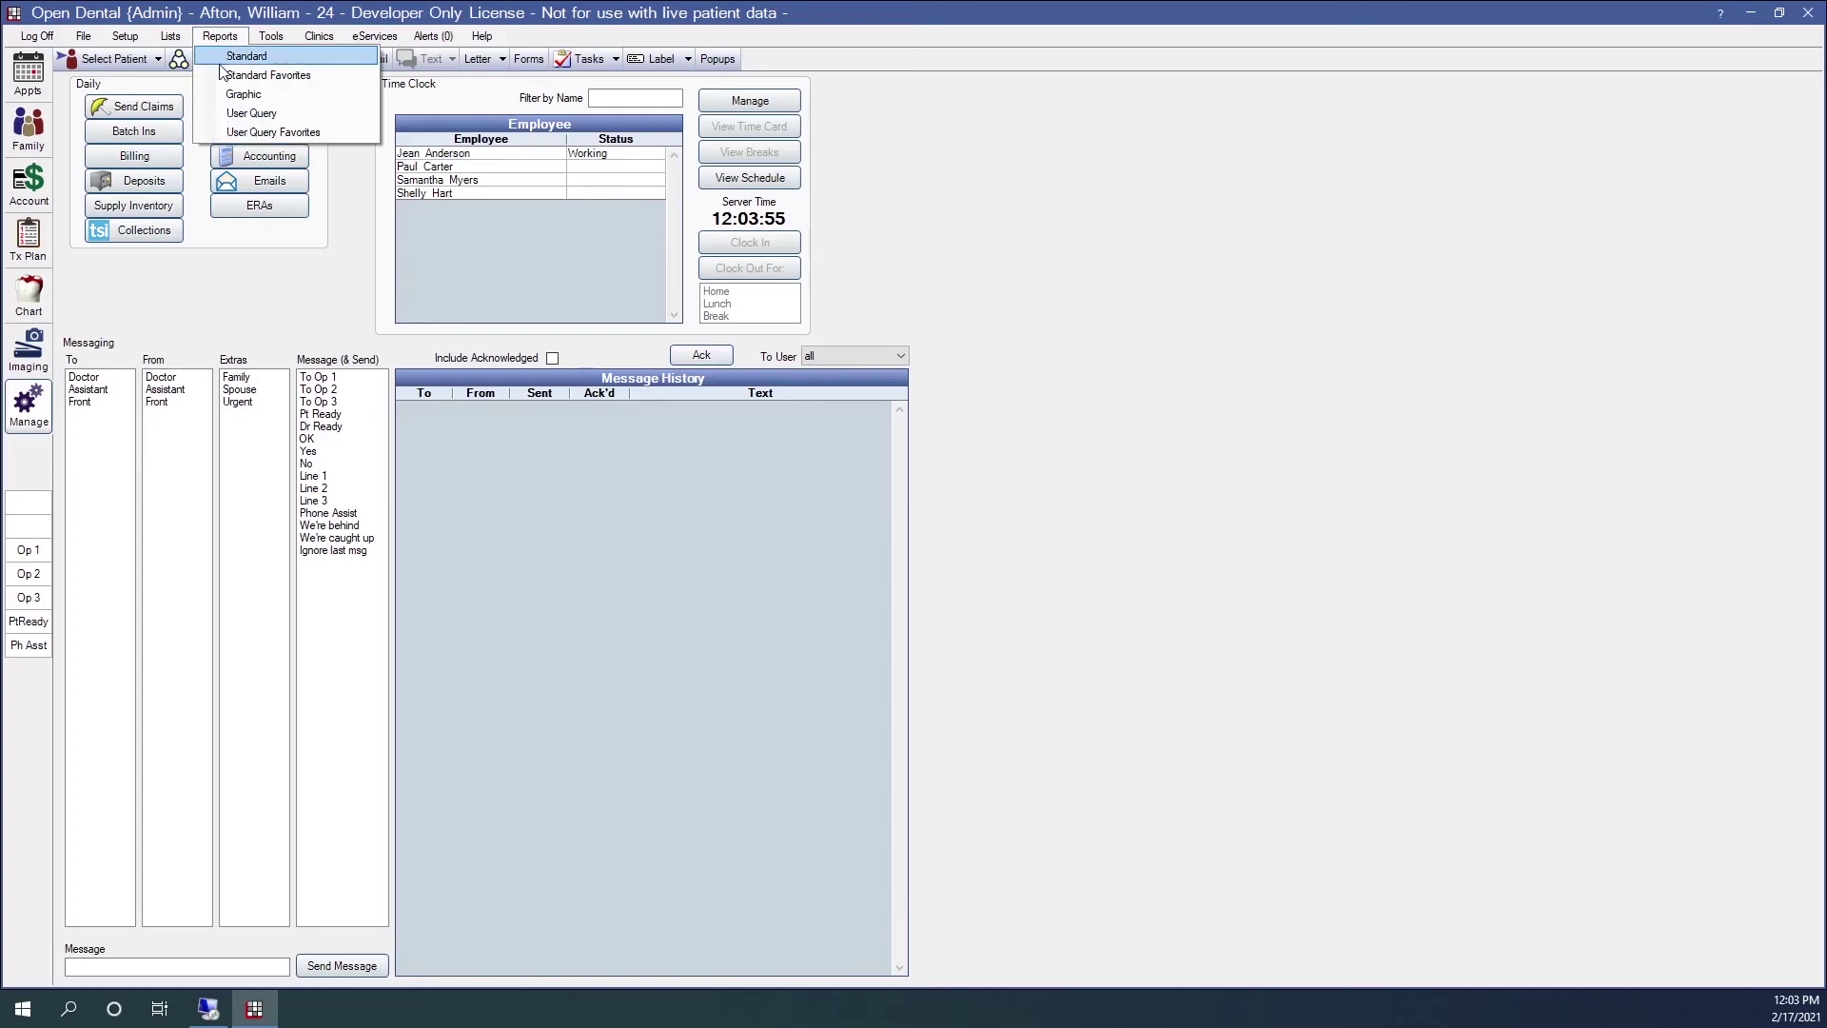
left_click(220, 63)
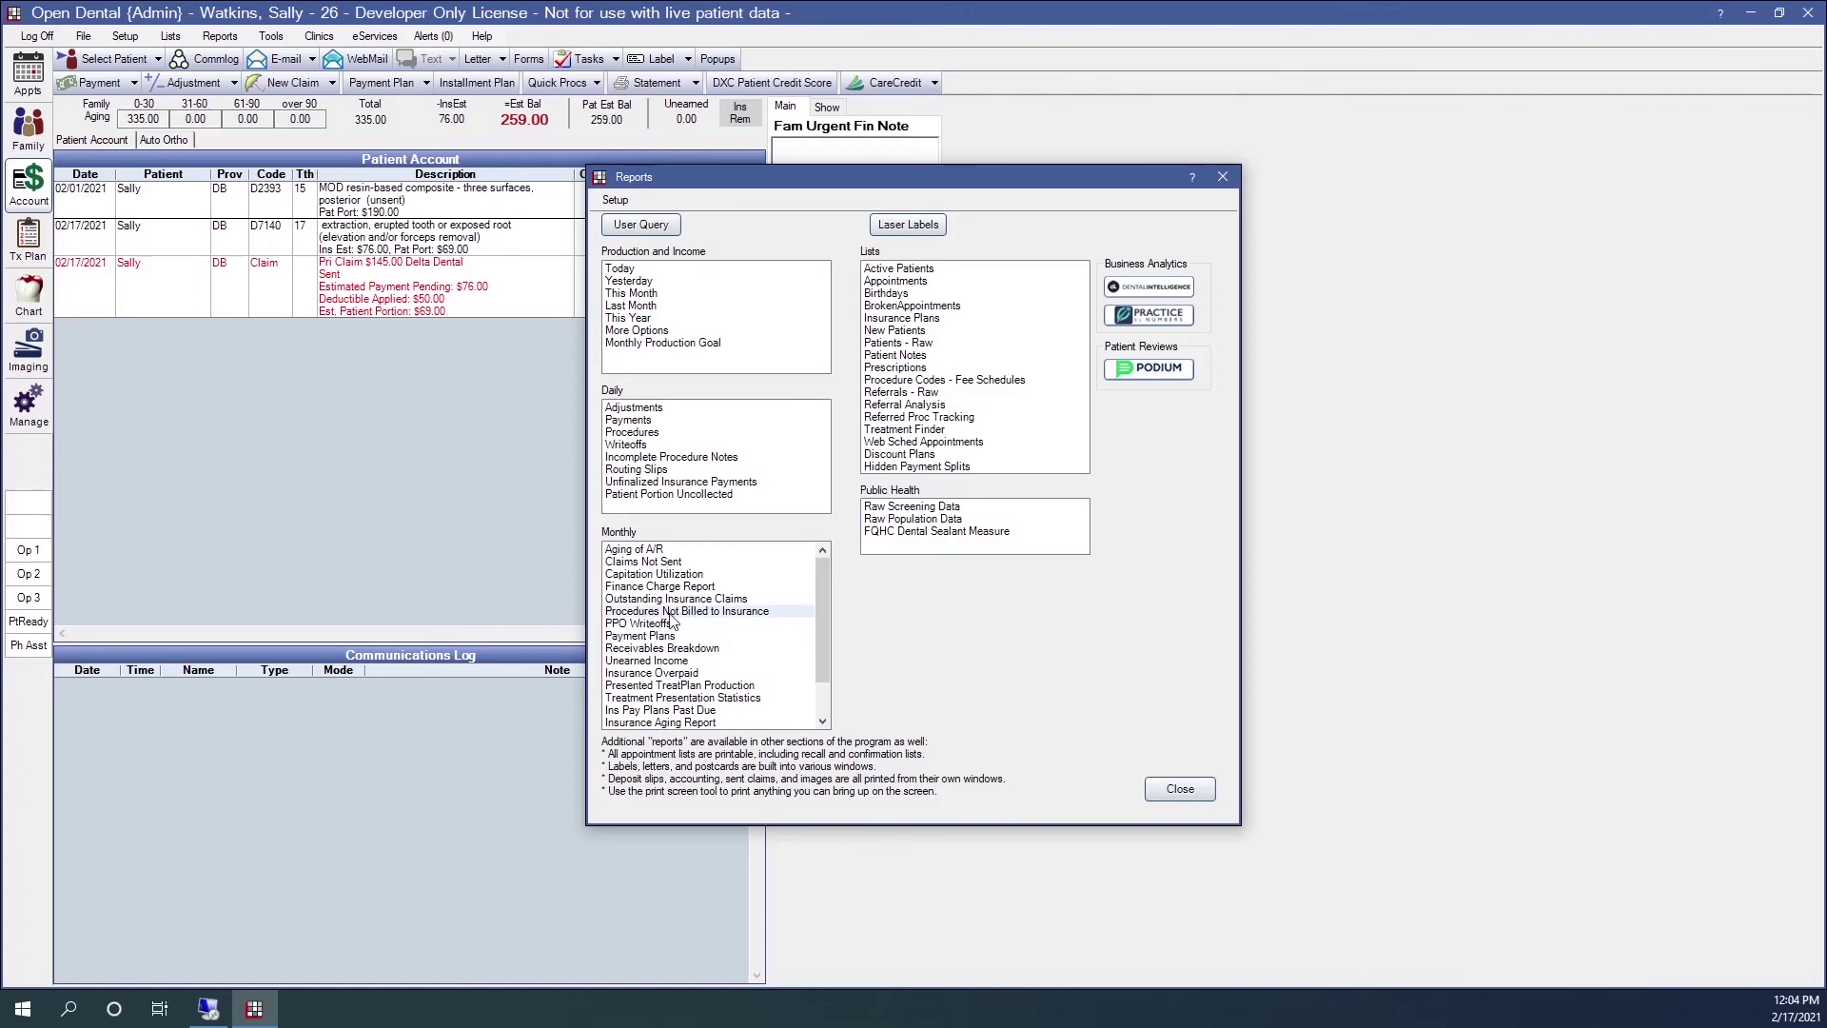
left_click(672, 611)
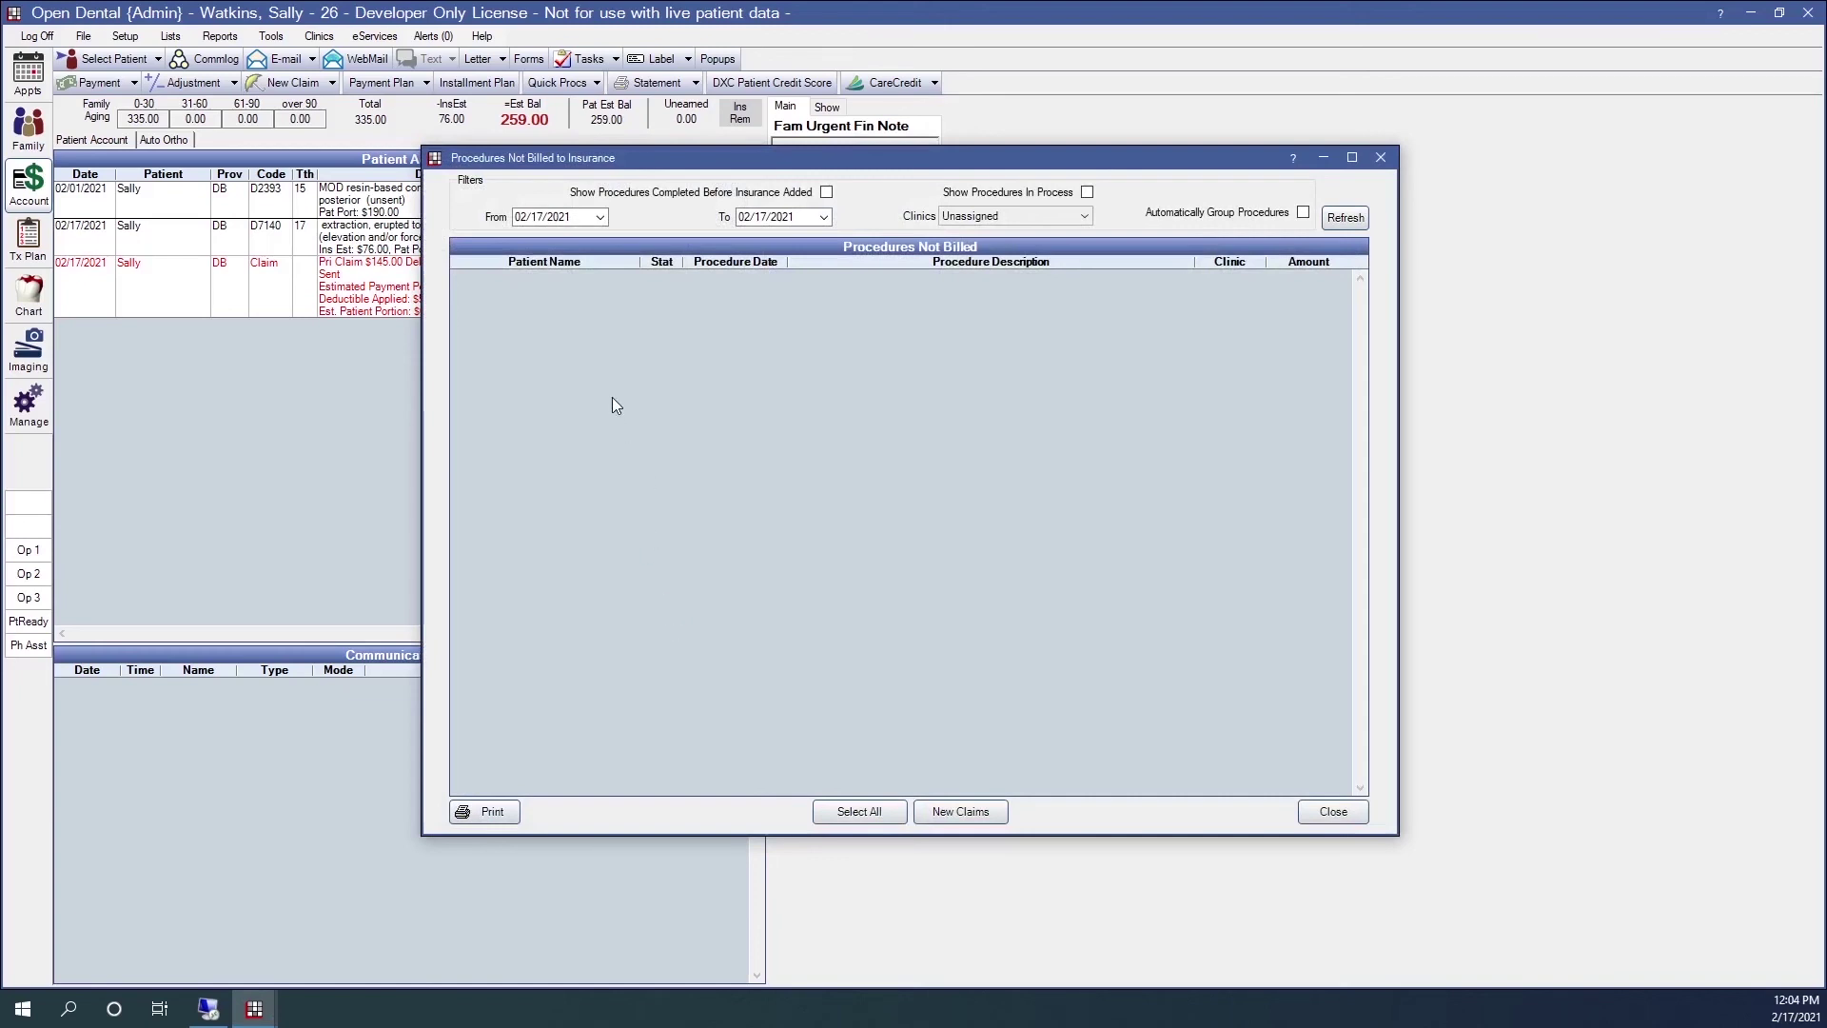
Filter unbilled procedures from 02/01/2021 for clinic CLIN-A and refresh to show the $190.00 composite.
left_click(600, 217)
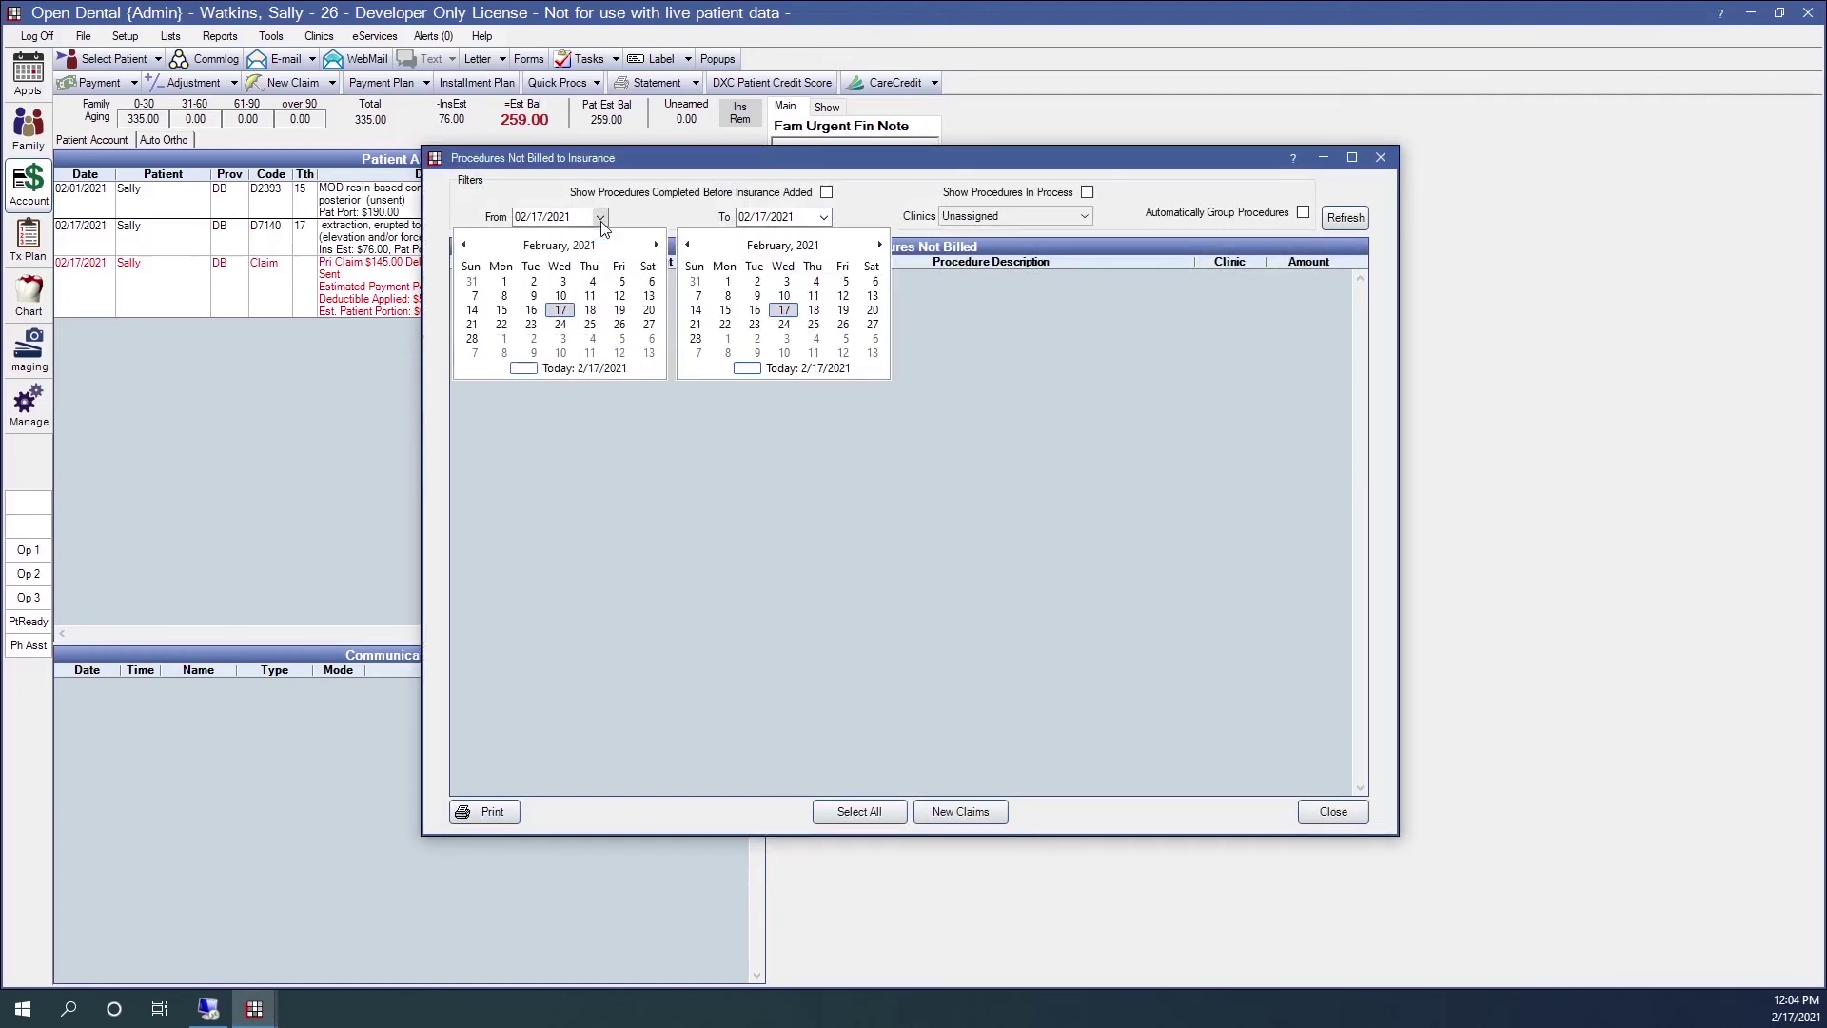
left_click(508, 283)
left_click(1083, 216)
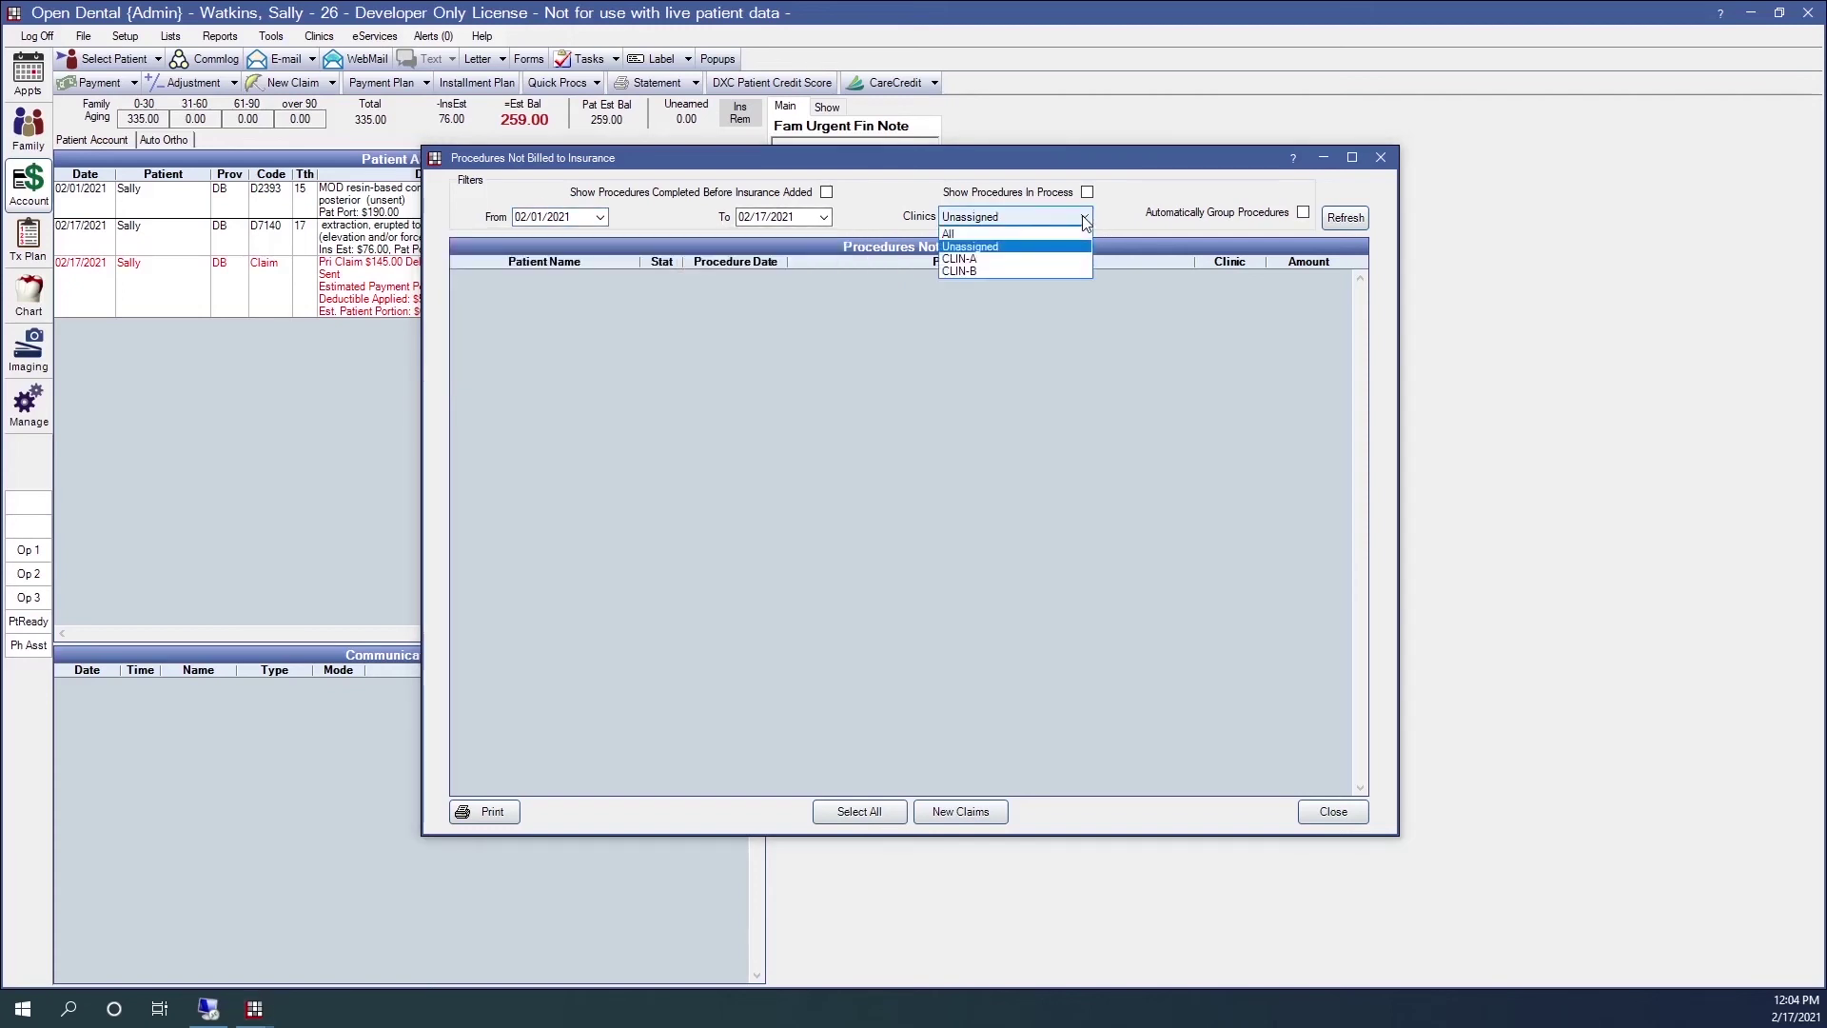
left_click(994, 265)
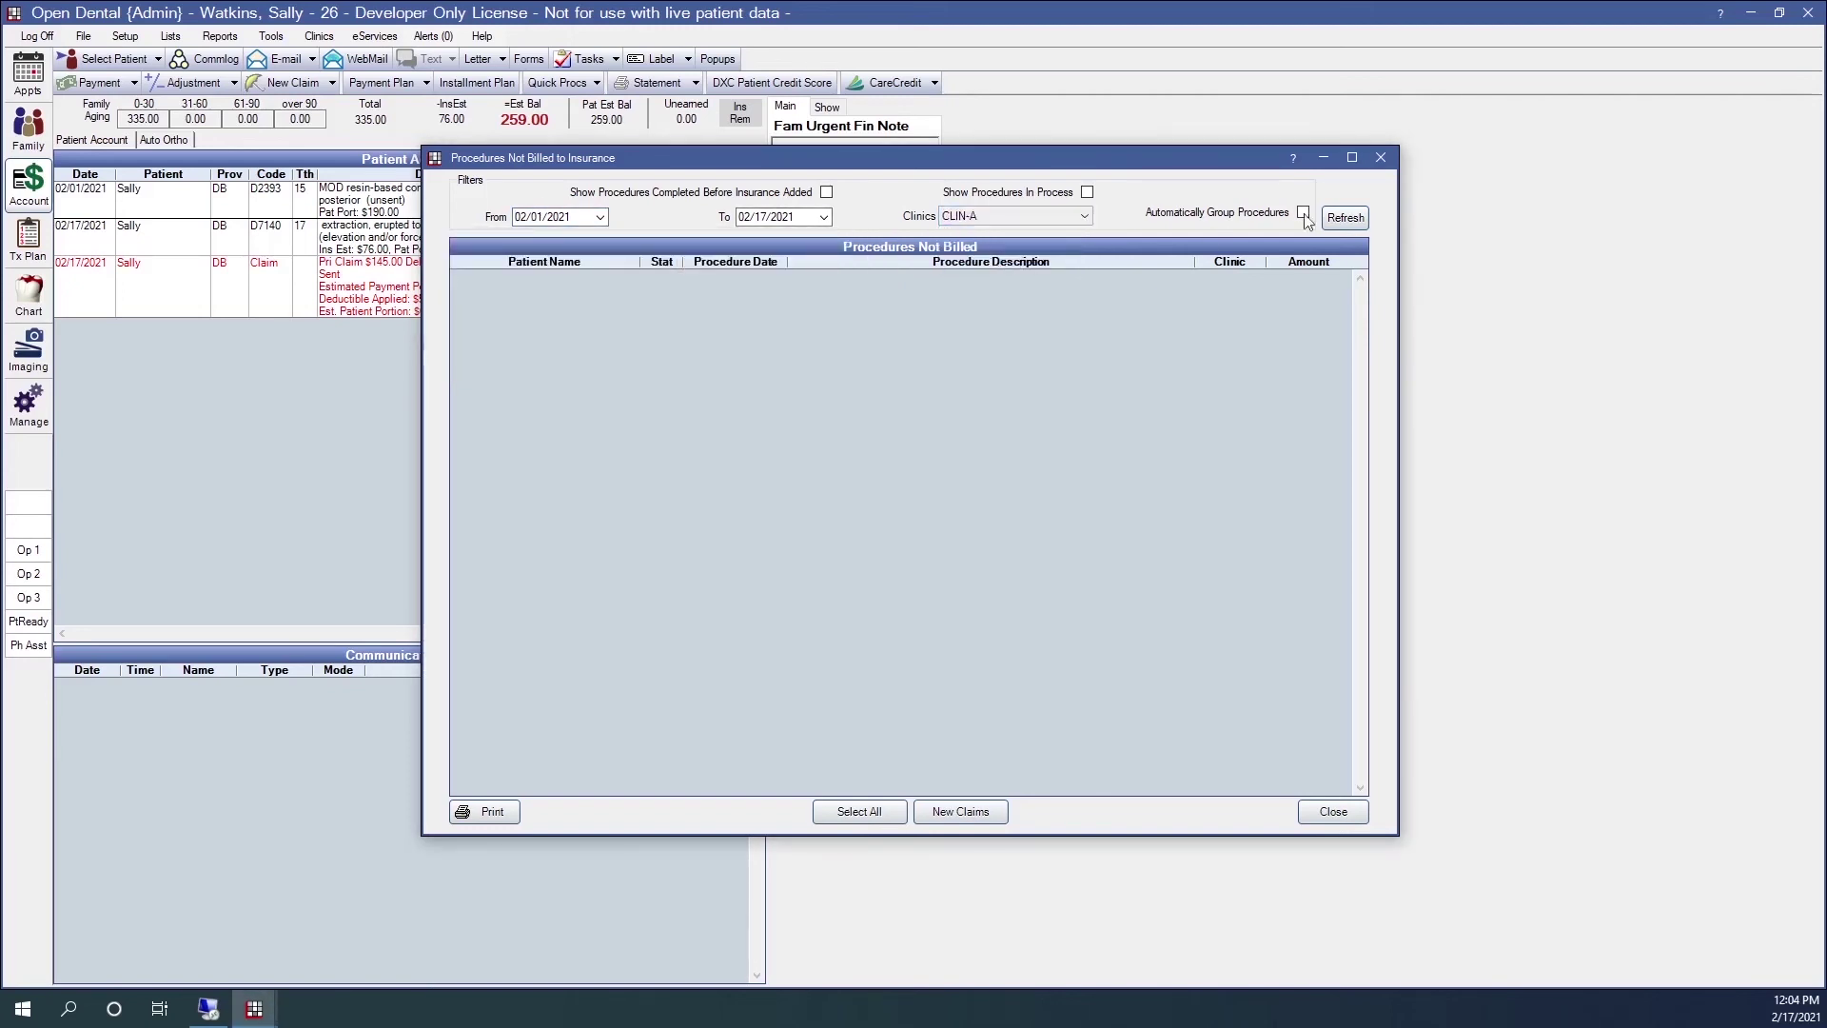
left_click(1345, 218)
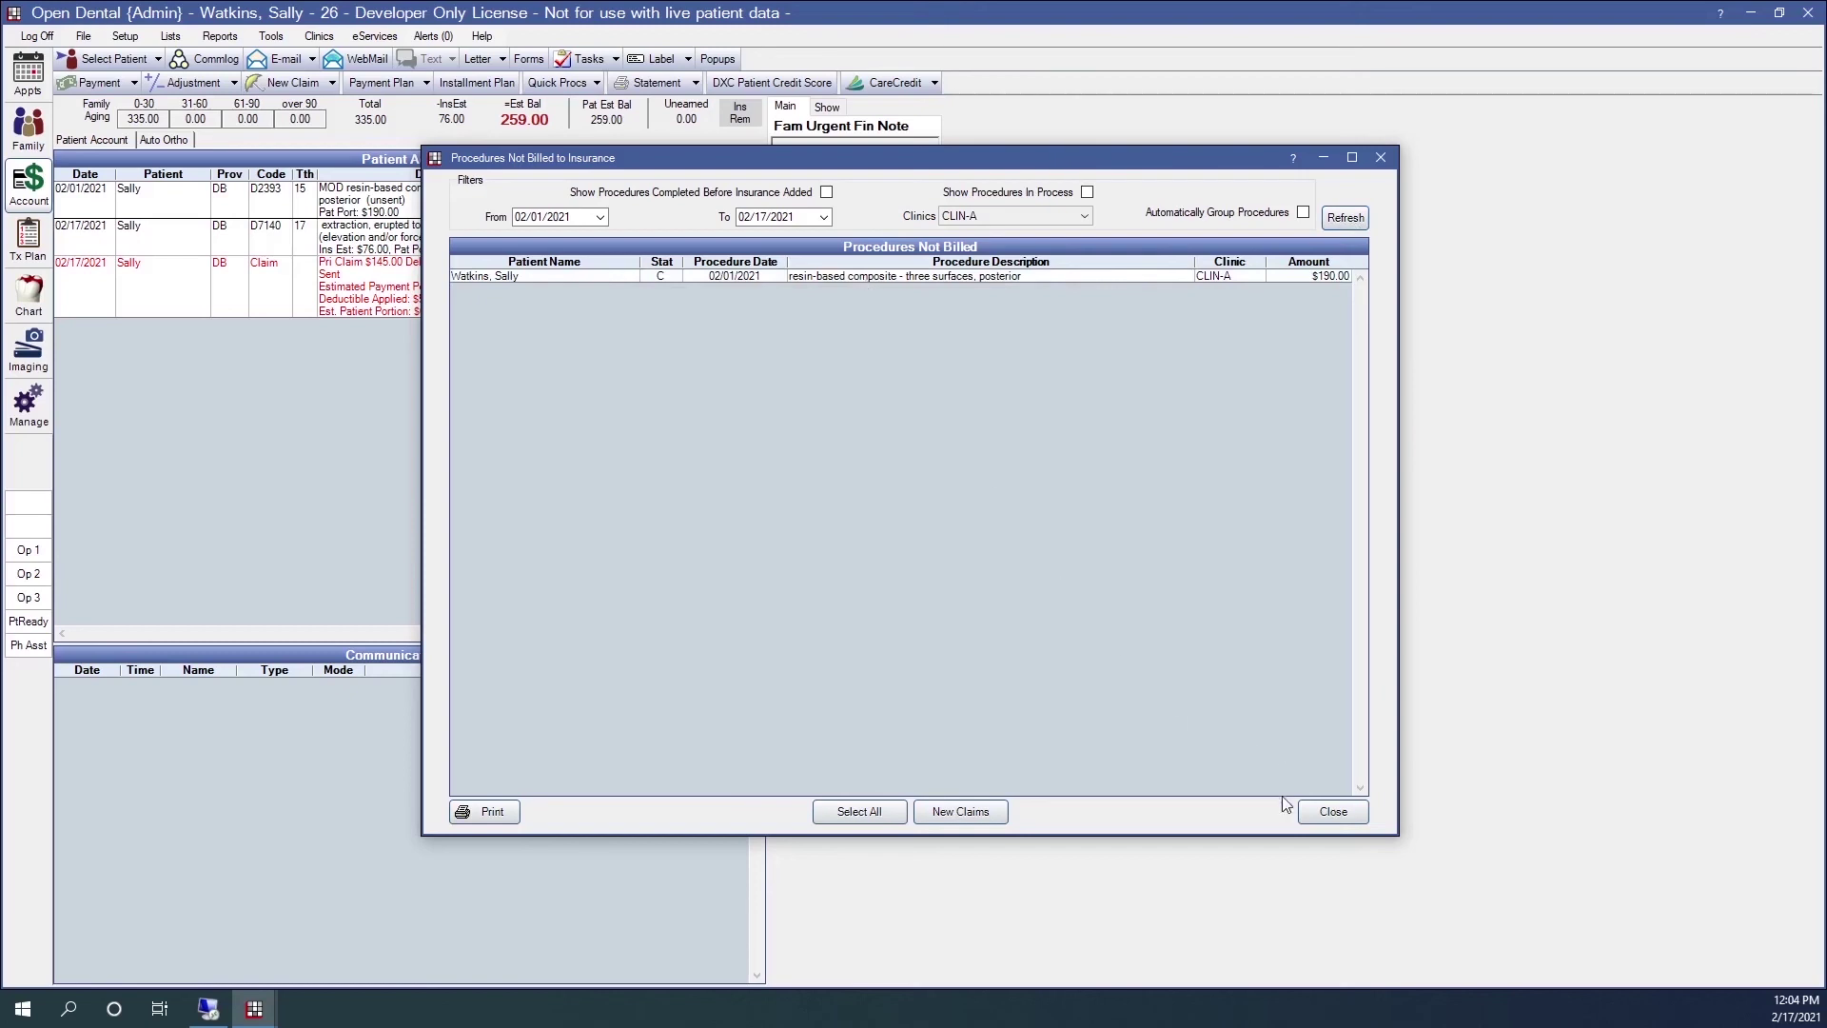
Close the Procedures Not Billed to Insurance window to return to the ledger showing 335.00.
left_click(1331, 812)
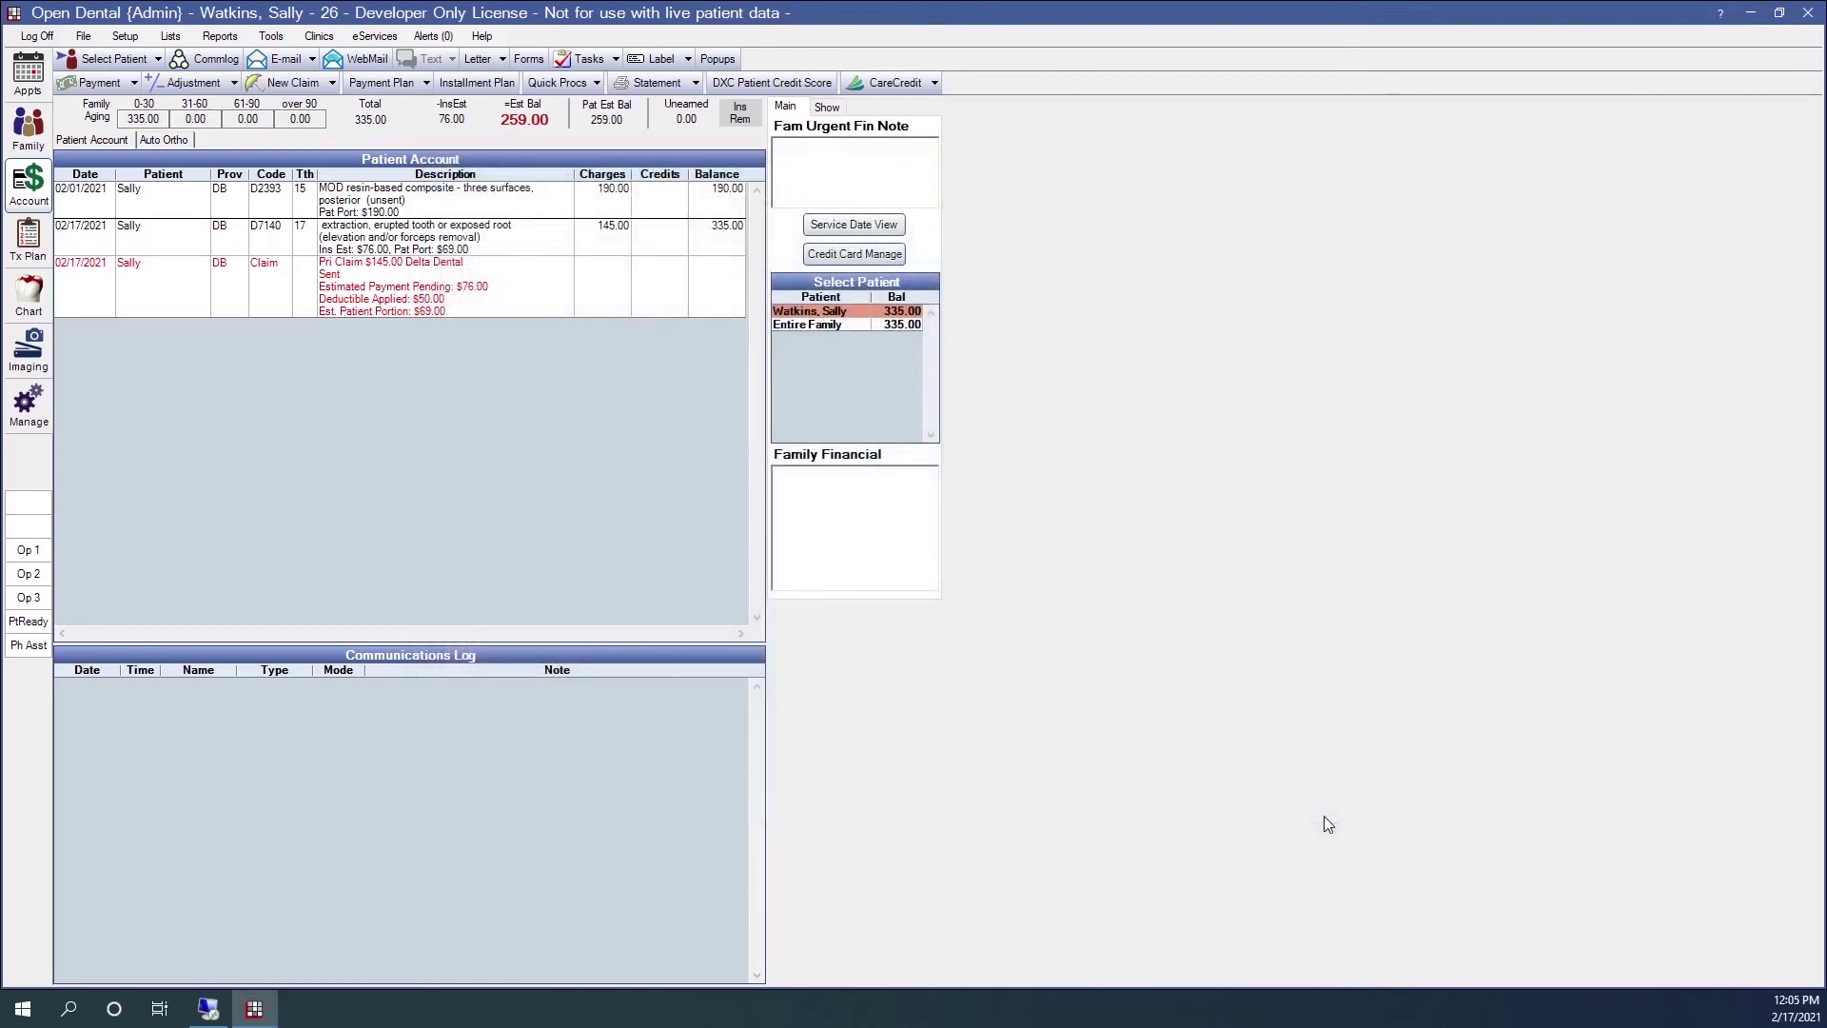